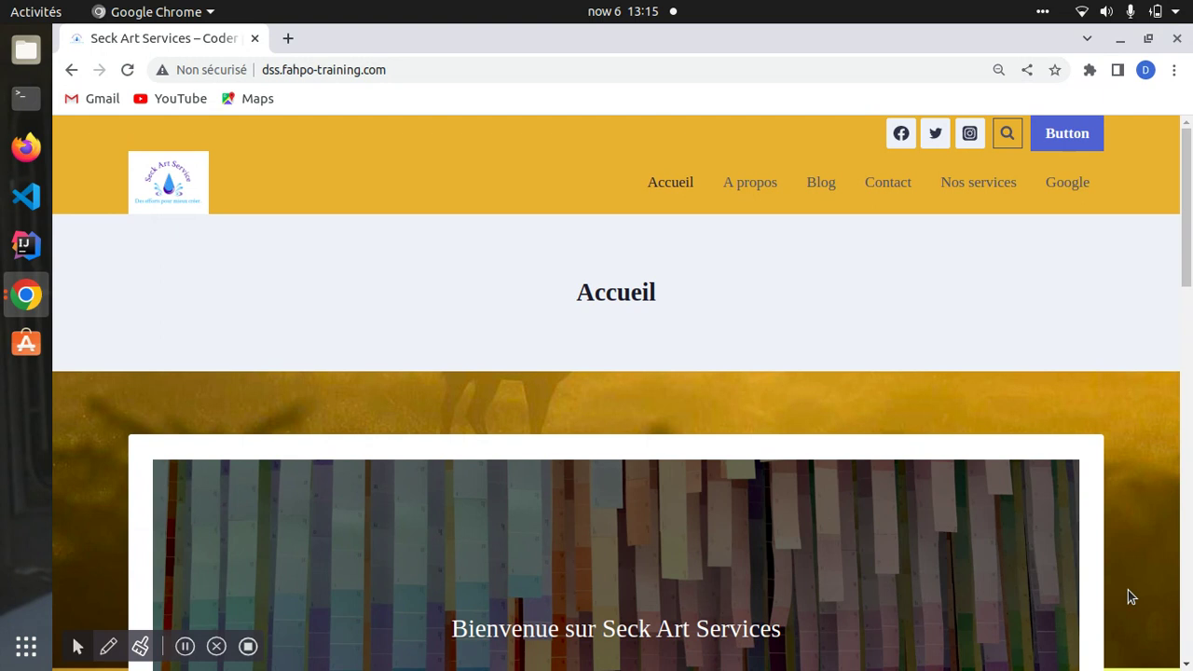
Step: Look through the Seck Art Services home page, from the header and navigation to the footer
{"action": "scroll", "coordinate": [1128, 590], "scroll_direction": "down", "scroll_amount": 6}
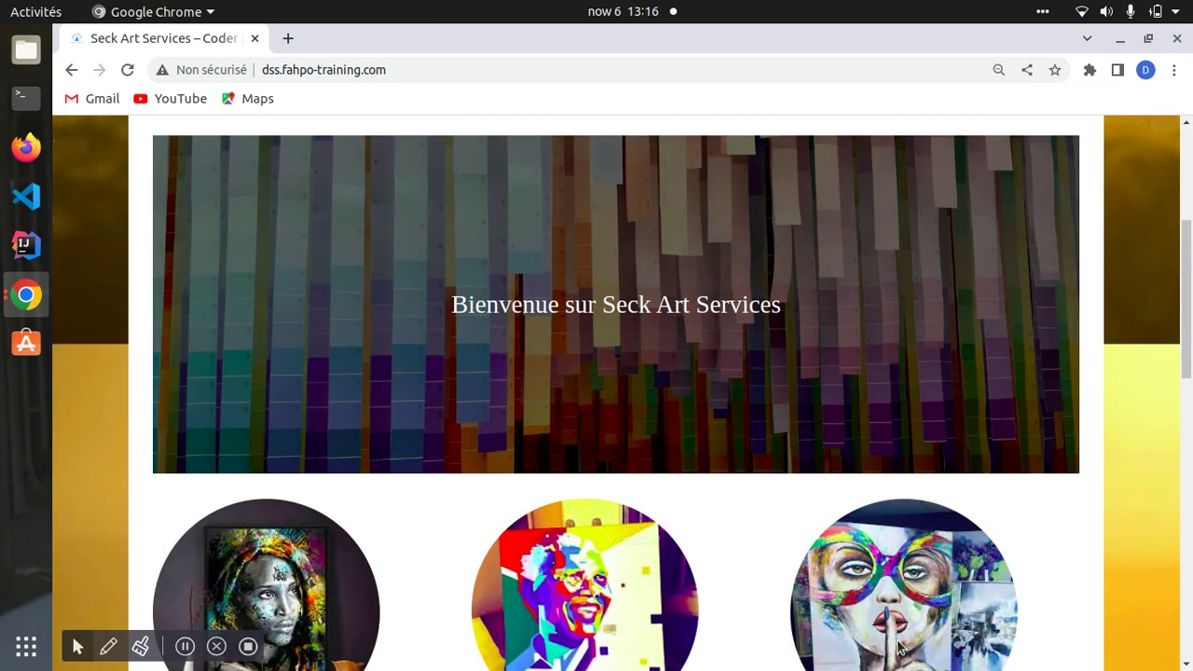
{"action": "scroll", "coordinate": [623, 390], "scroll_direction": "down", "scroll_amount": 8}
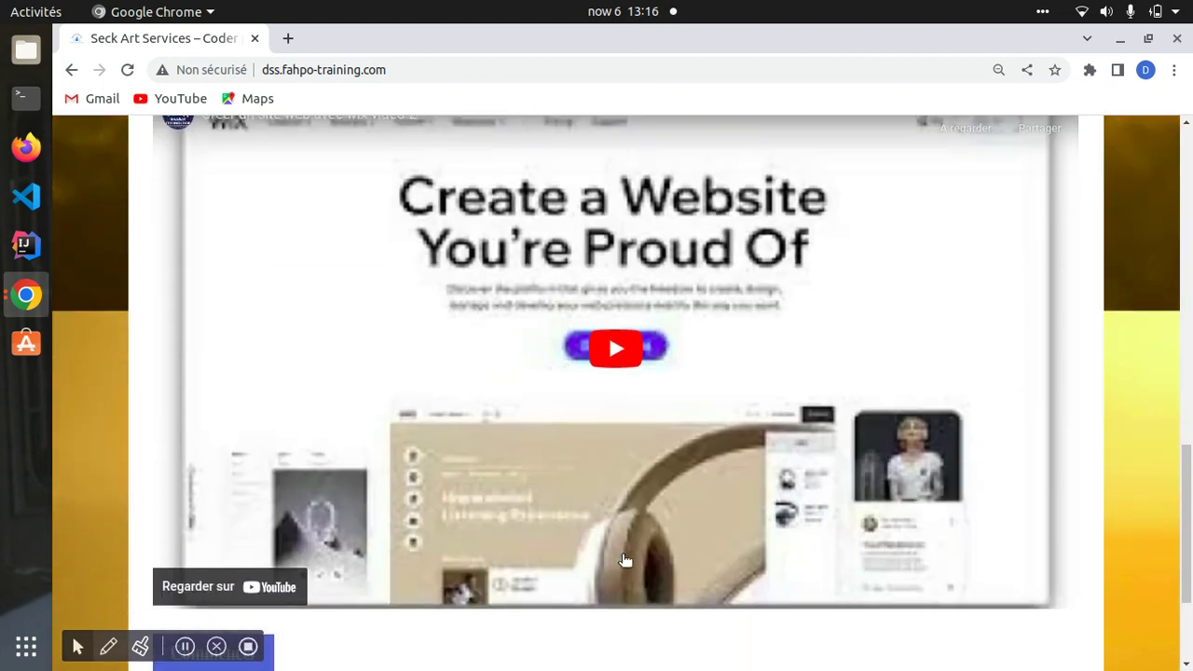
{"action": "scroll", "coordinate": [621, 553], "scroll_direction": "up", "scroll_amount": 5}
{"action": "scroll", "coordinate": [694, 483], "scroll_direction": "up", "scroll_amount": 7}
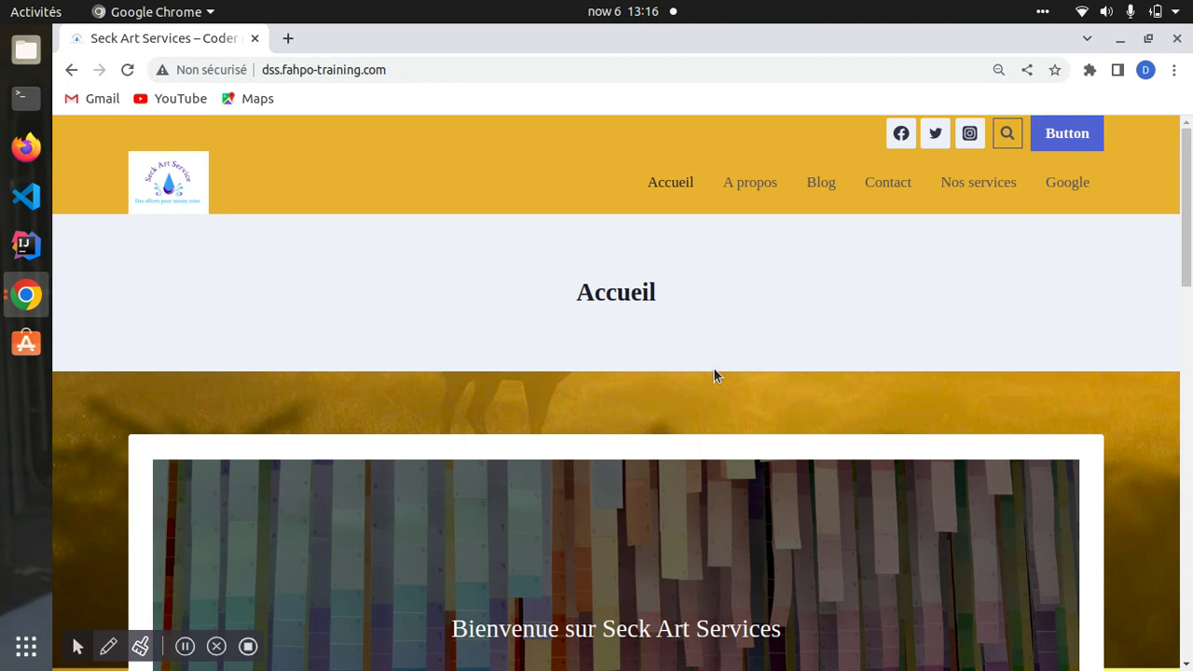
{"action": "scroll", "coordinate": [714, 368], "scroll_direction": "down", "scroll_amount": 3}
{"action": "scroll", "coordinate": [559, 336], "scroll_direction": "up", "scroll_amount": 3}
{"action": "scroll", "coordinate": [740, 348], "scroll_direction": "down", "scroll_amount": 10}
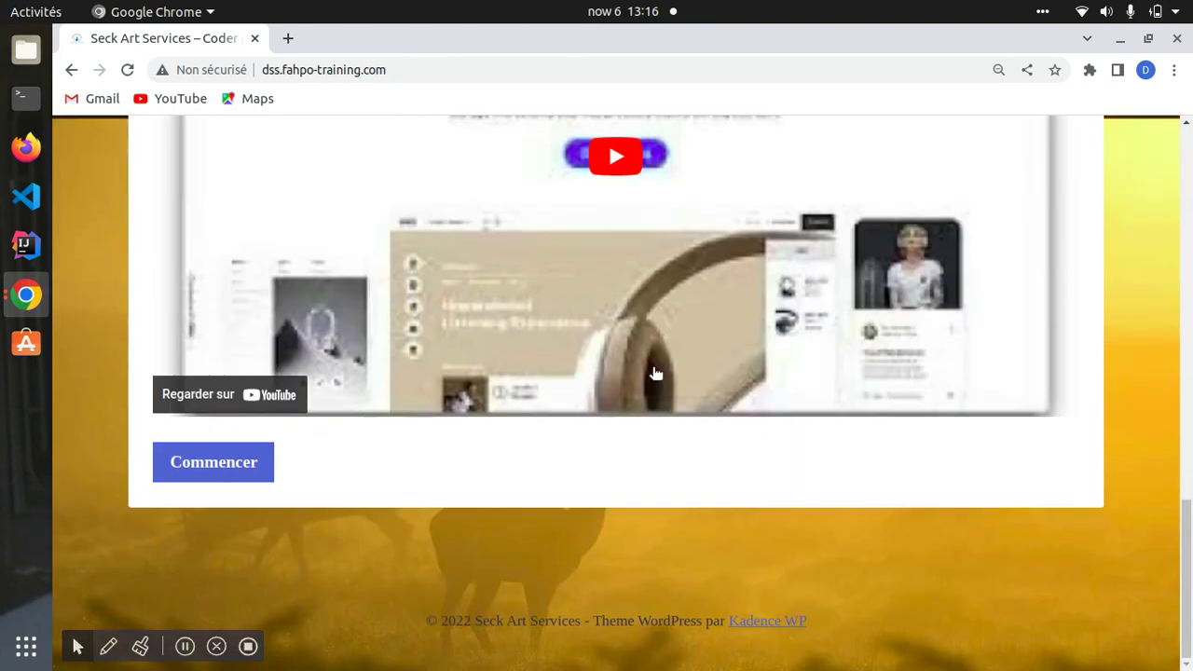
{"action": "scroll", "coordinate": [587, 308], "scroll_direction": "up", "scroll_amount": 10}
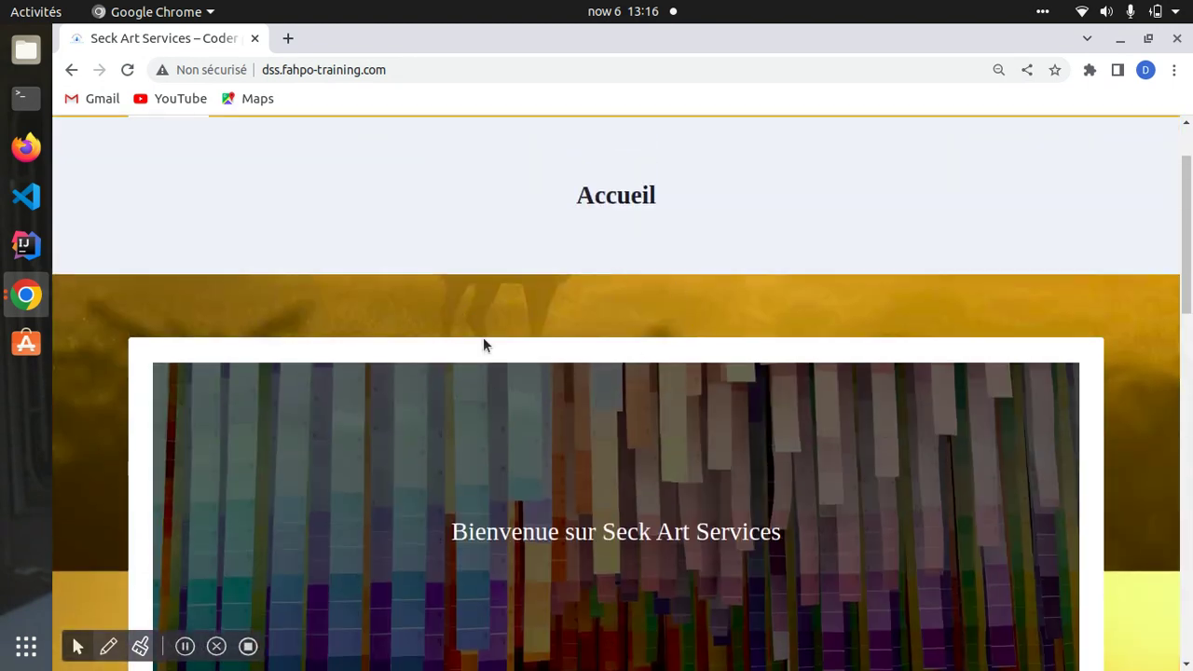
{"action": "scroll", "coordinate": [578, 424], "scroll_direction": "up", "scroll_amount": 2}
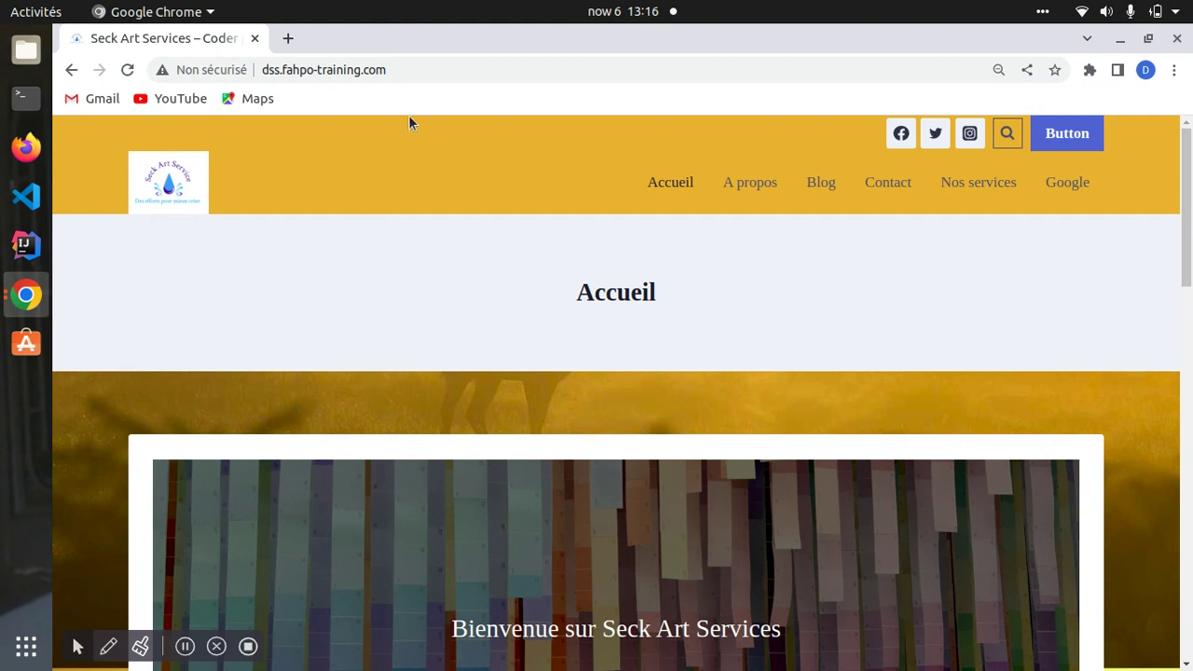
Step: Open the WordPress admin login page of dss.fahpo-training.com
{"action": "left_click", "coordinate": [418, 68]}
{"action": "left_click", "coordinate": [418, 68]}
{"action": "type", "text": "/WP"}
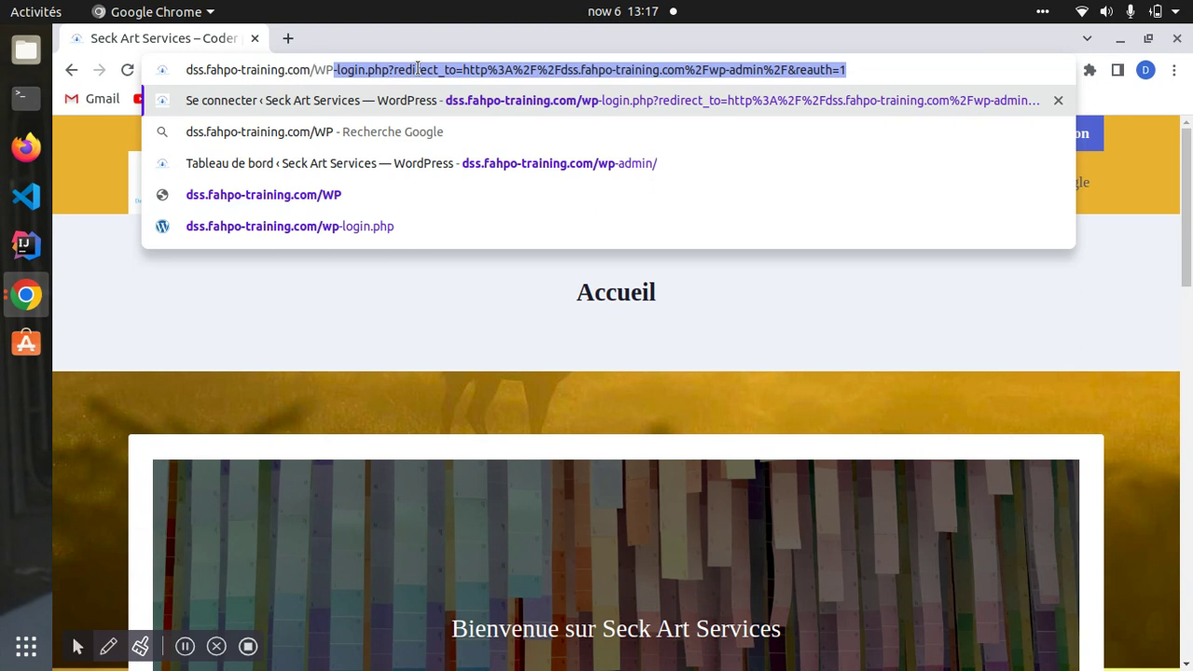
{"action": "type", "text": "AD"}
{"action": "key", "text": "BackSpace"}
{"action": "key", "text": "BackSpace"}
{"action": "key", "text": "BackSpace"}
{"action": "key", "text": "BackSpace"}
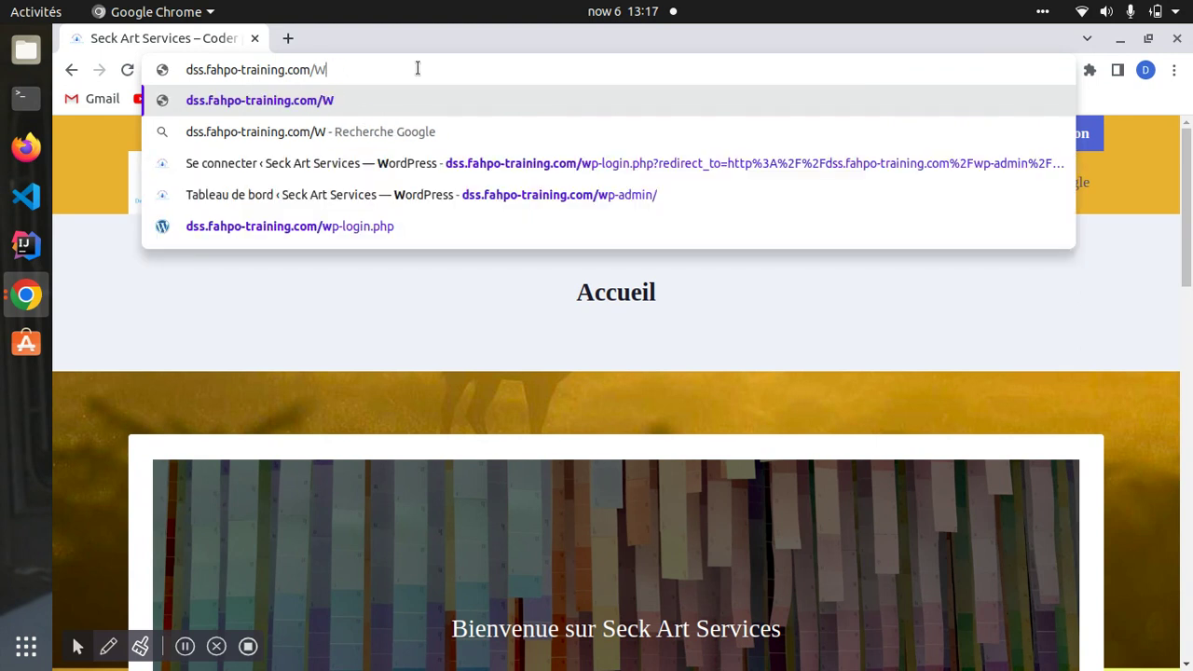
{"action": "type", "text": "wp"}
{"action": "key", "text": "Return"}
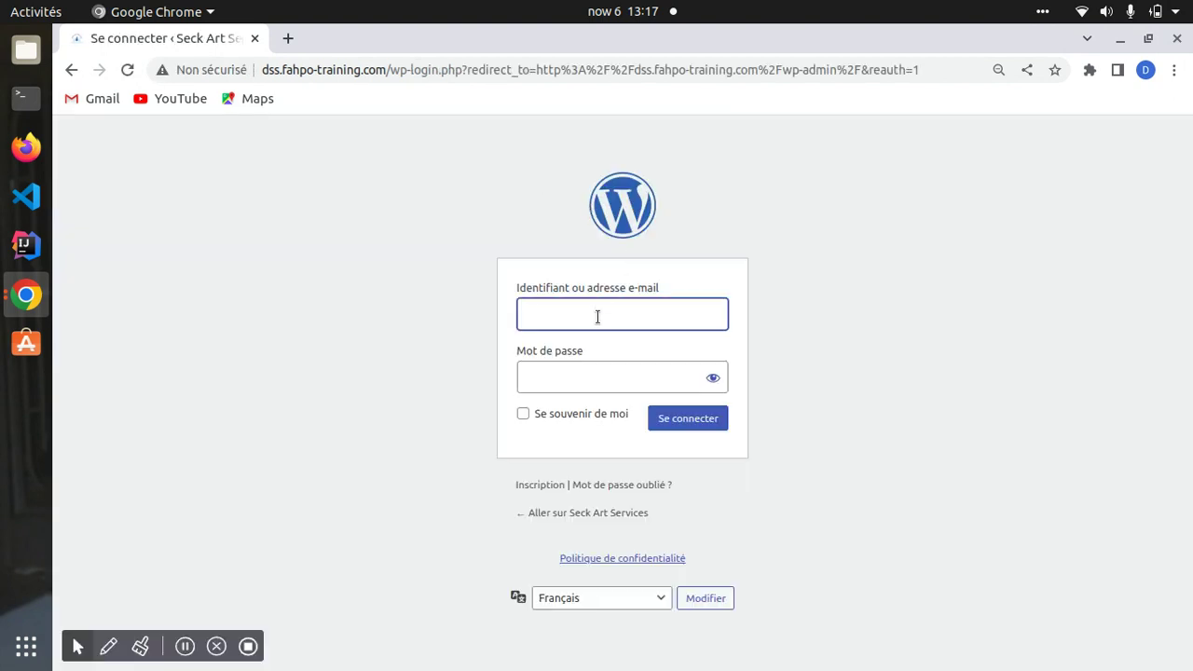
Step: Fill in the account e-mail and password and log in to the WordPress dashboard
{"action": "left_click", "coordinate": [596, 317]}
{"action": "left_click", "coordinate": [671, 363]}
{"action": "left_click", "coordinate": [594, 376]}
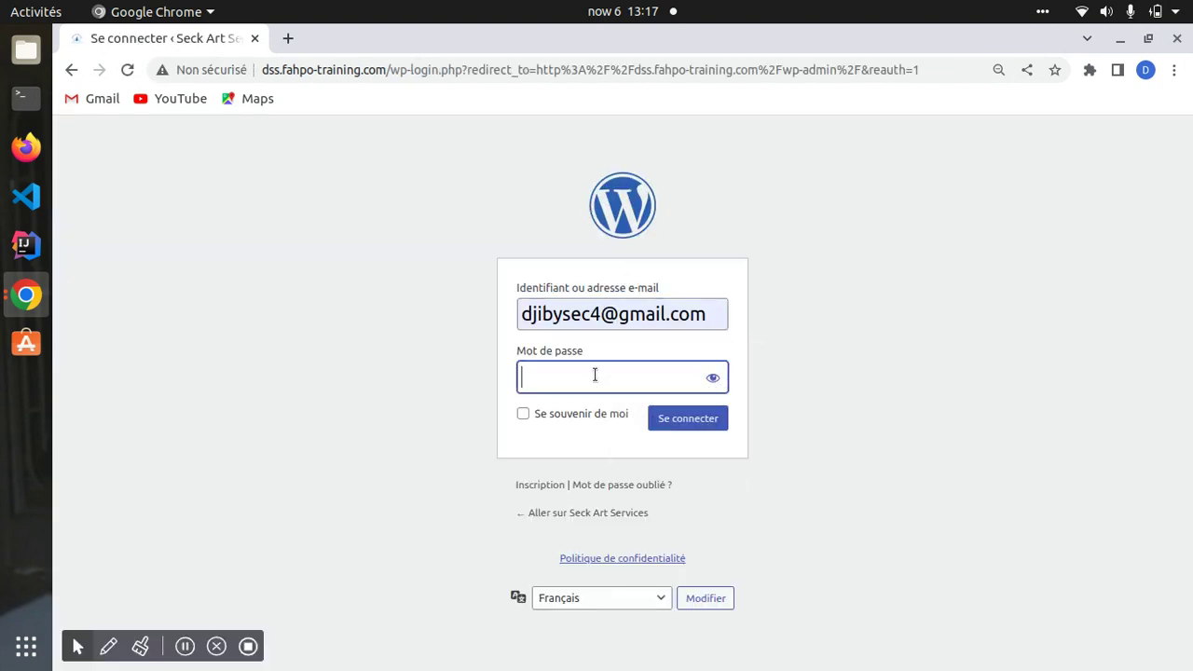
{"action": "type", "text": "p••••"}
{"action": "key", "text": "BackSpace"}
{"action": "key", "text": "BackSpace"}
{"action": "key", "text": "BackSpace"}
{"action": "key", "text": "BackSpace"}
{"action": "key", "text": "BackSpace"}
{"action": "type", "text": "•••••••••••••"}
{"action": "key", "text": "Return"}
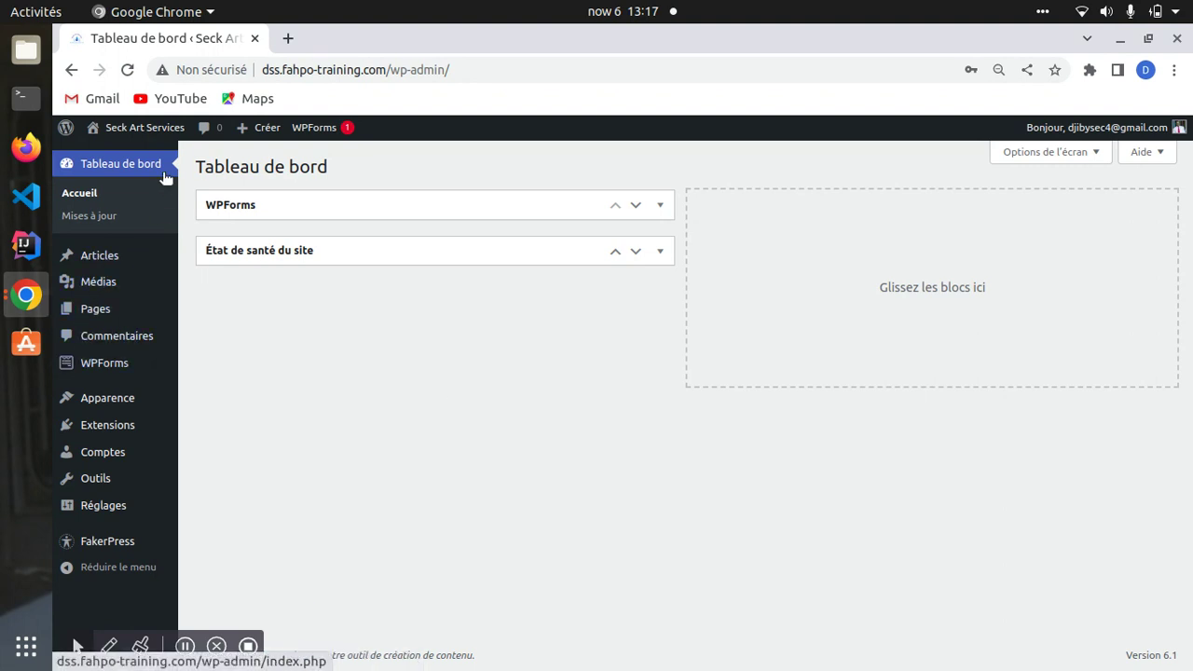
Step: Visit the live site from the dashboard and look over the home page content while logged in
{"action": "mouse_move", "coordinate": [133, 138]}
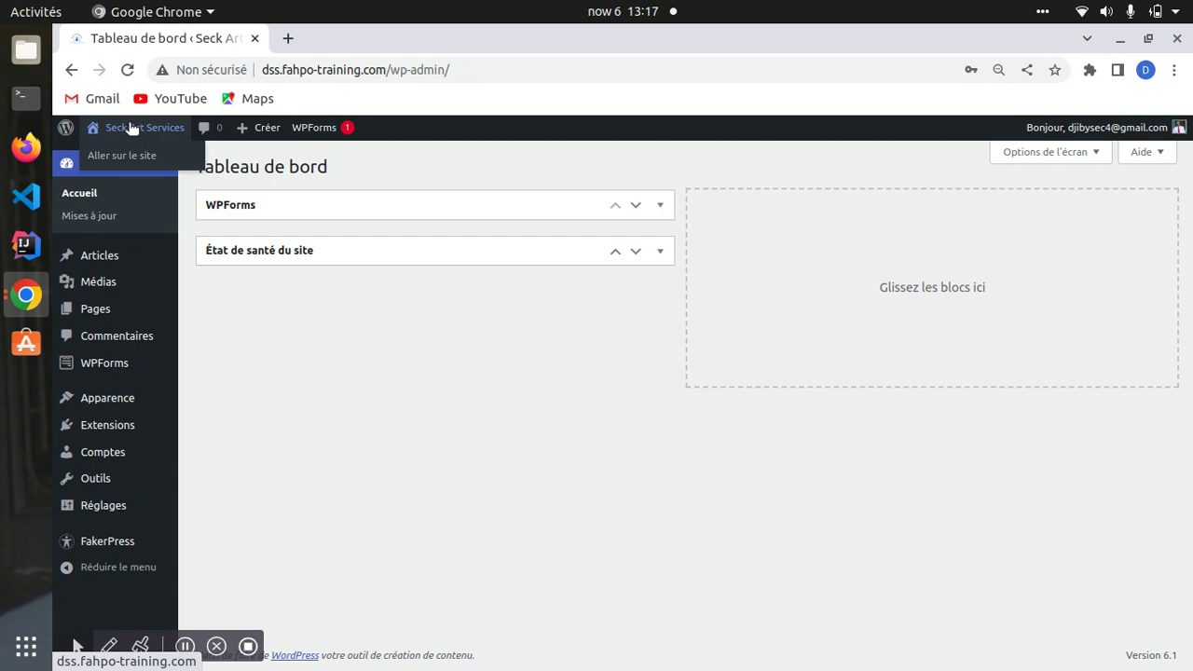
{"action": "left_click", "coordinate": [128, 151]}
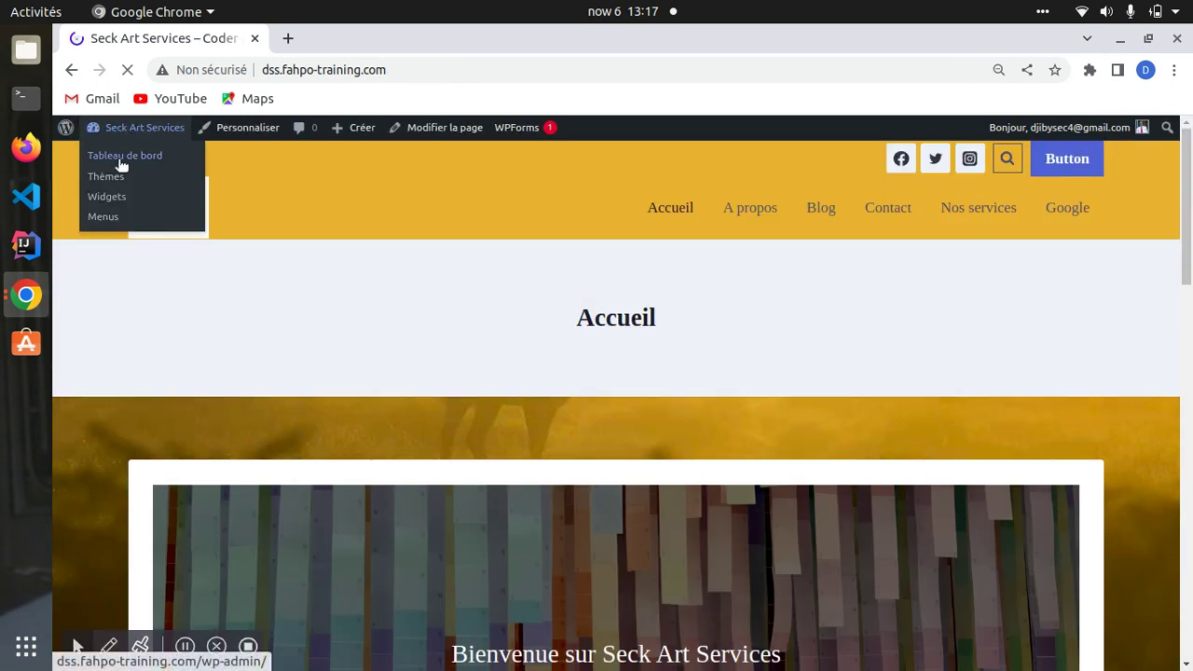
{"action": "scroll", "coordinate": [307, 360], "scroll_direction": "down", "scroll_amount": 10}
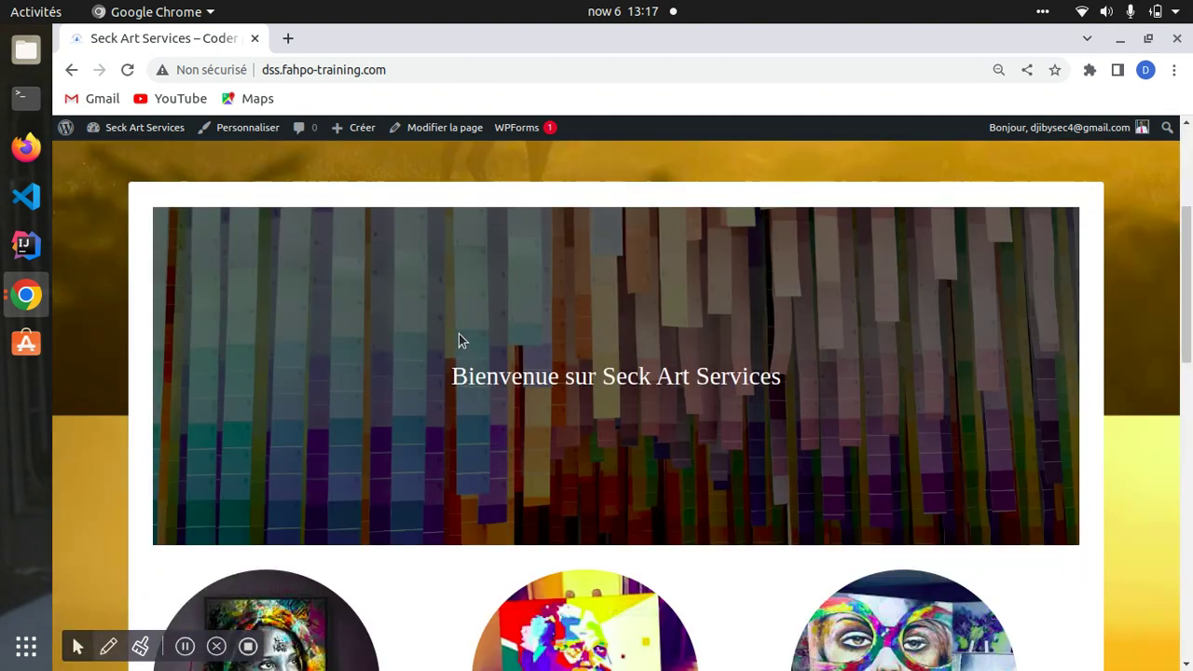
{"action": "scroll", "coordinate": [156, 162], "scroll_direction": "up", "scroll_amount": 3}
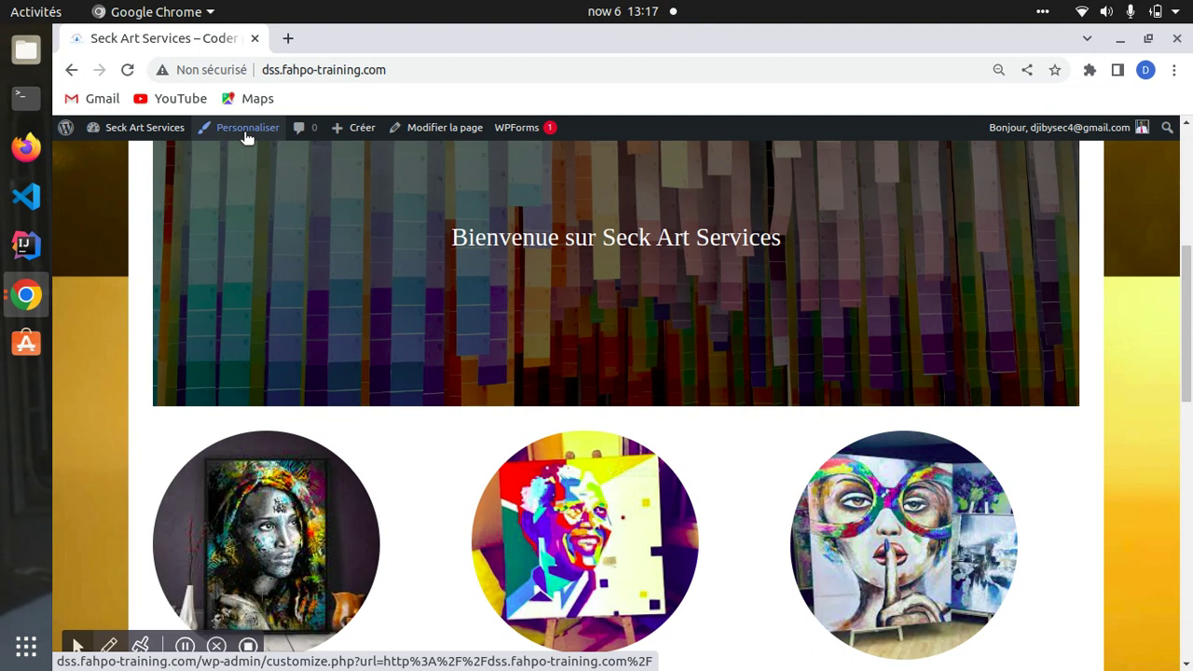
{"action": "scroll", "coordinate": [620, 261], "scroll_direction": "up", "scroll_amount": 8}
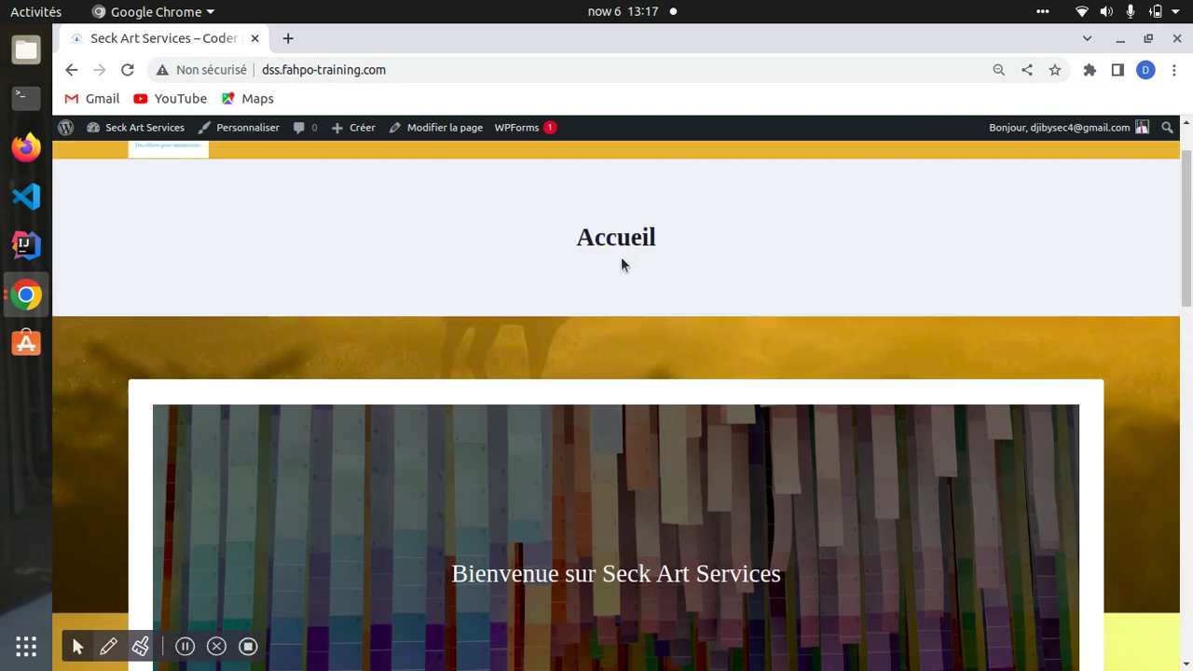
{"action": "scroll", "coordinate": [1080, 294], "scroll_direction": "down", "scroll_amount": 6}
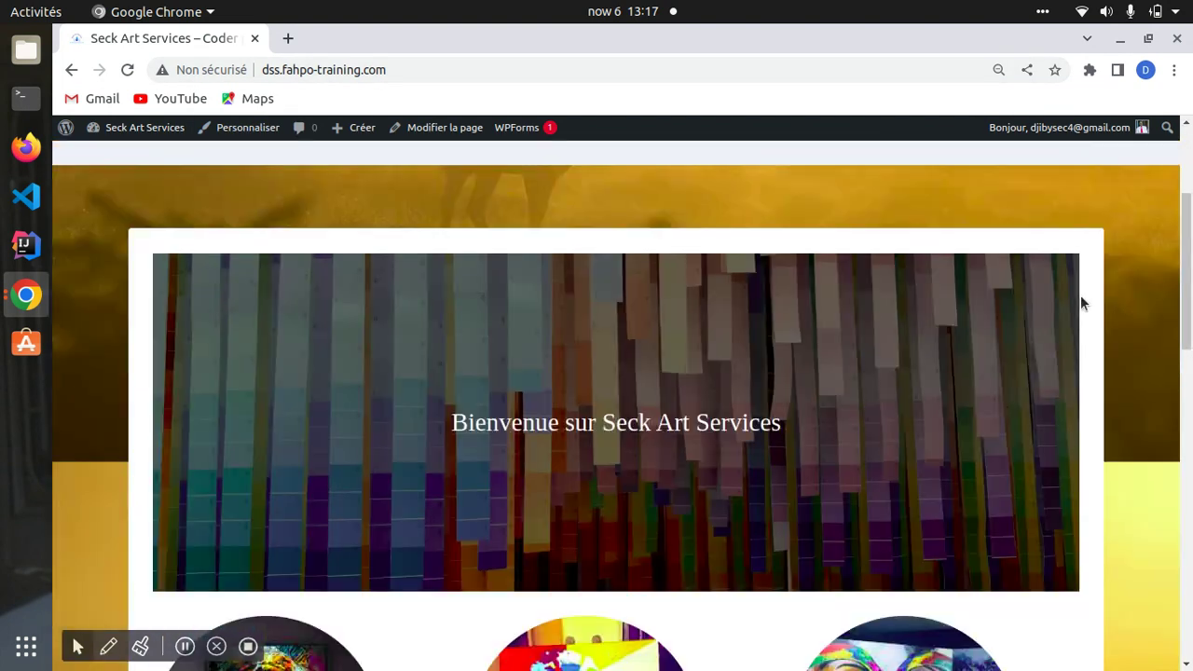
{"action": "left_click_drag", "start_coordinate": [1182, 262], "coordinate": [1167, 399]}
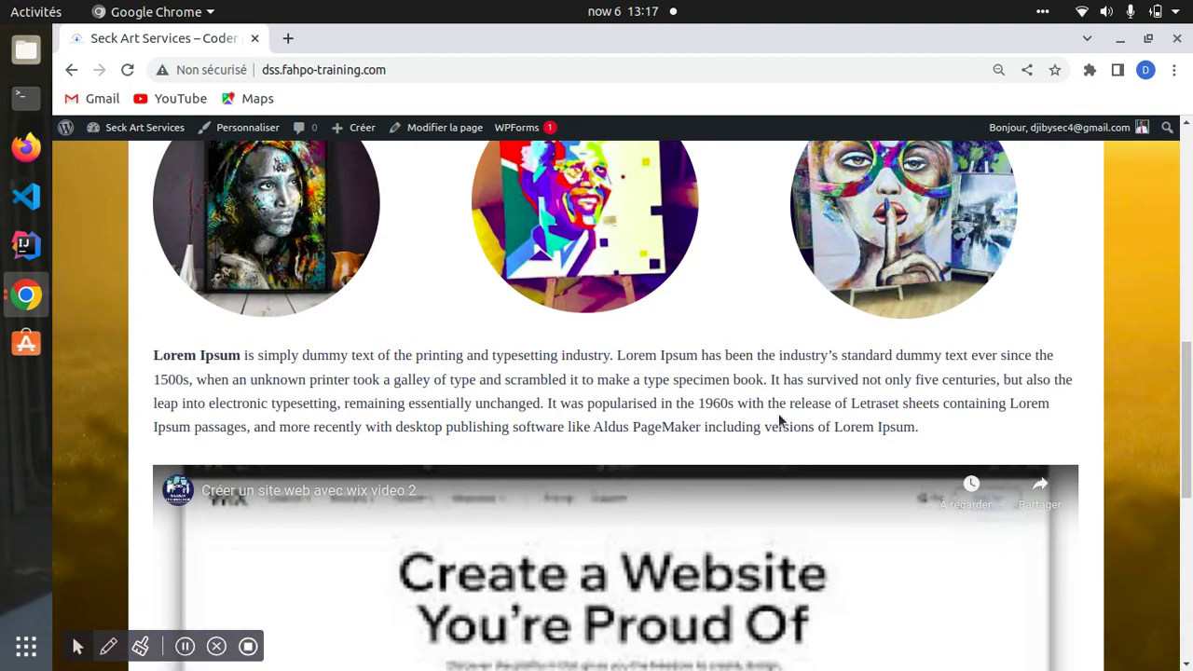
Step: Open the theme customizer for the home page and dismiss the autosave restore notice
{"action": "left_click", "coordinate": [249, 133]}
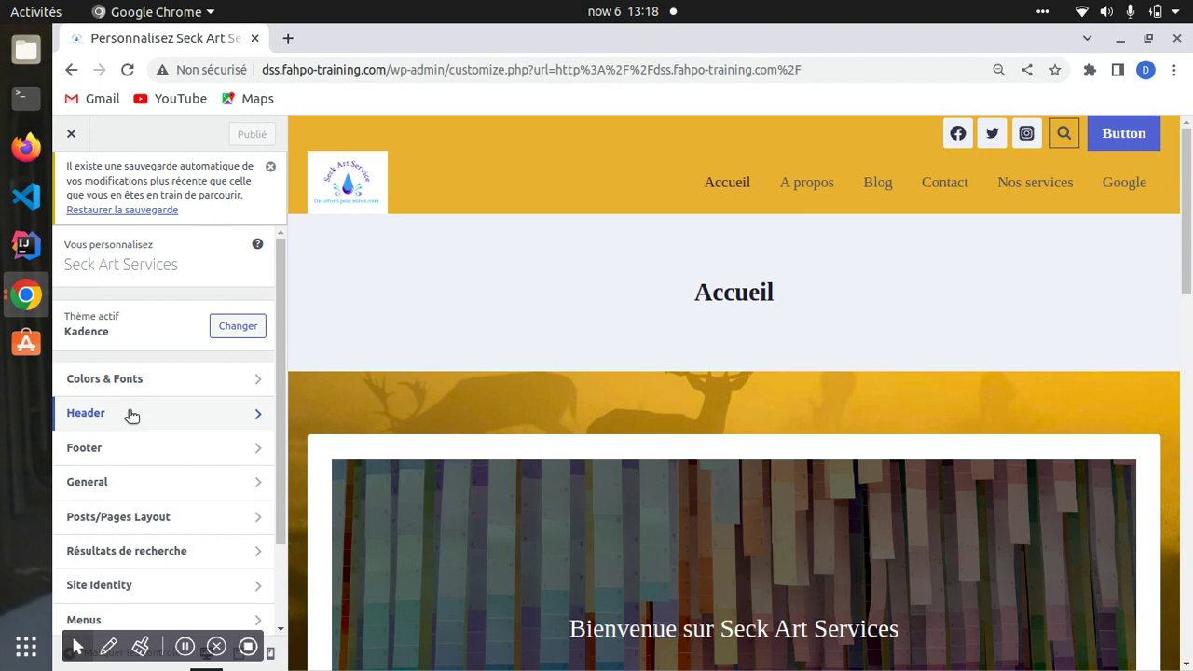
{"action": "left_click", "coordinate": [270, 166]}
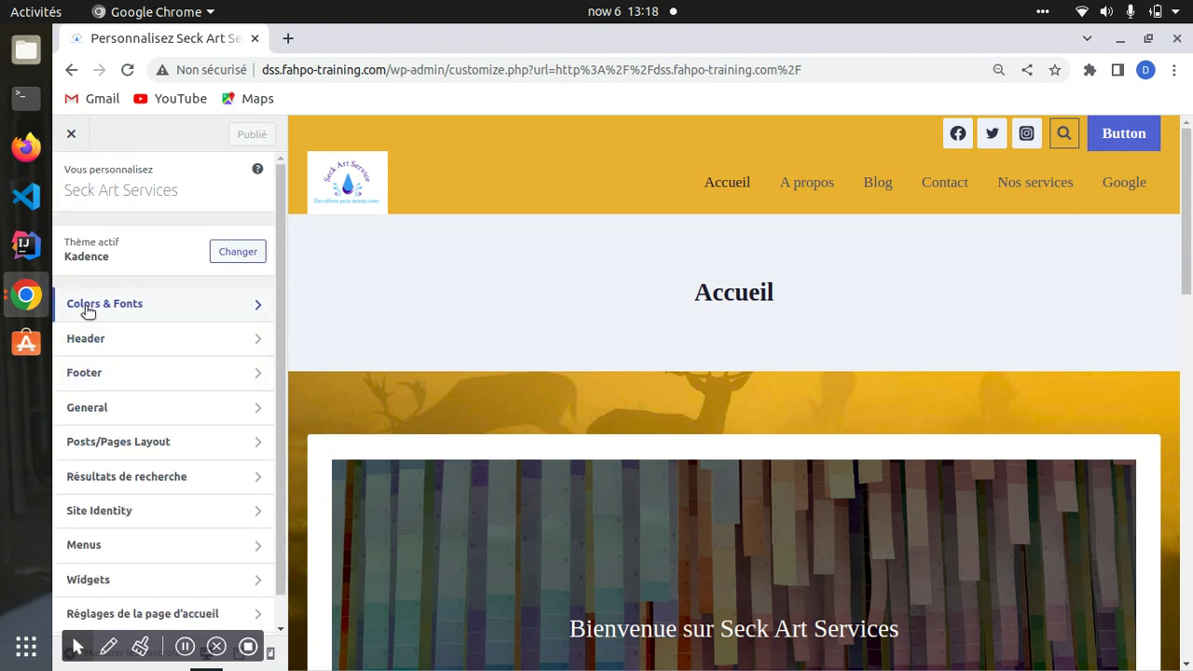
Step: Examine the Colors & Fonts settings of the Kadence theme: Couleurs, Buttons and Typography
{"action": "left_click", "coordinate": [179, 307]}
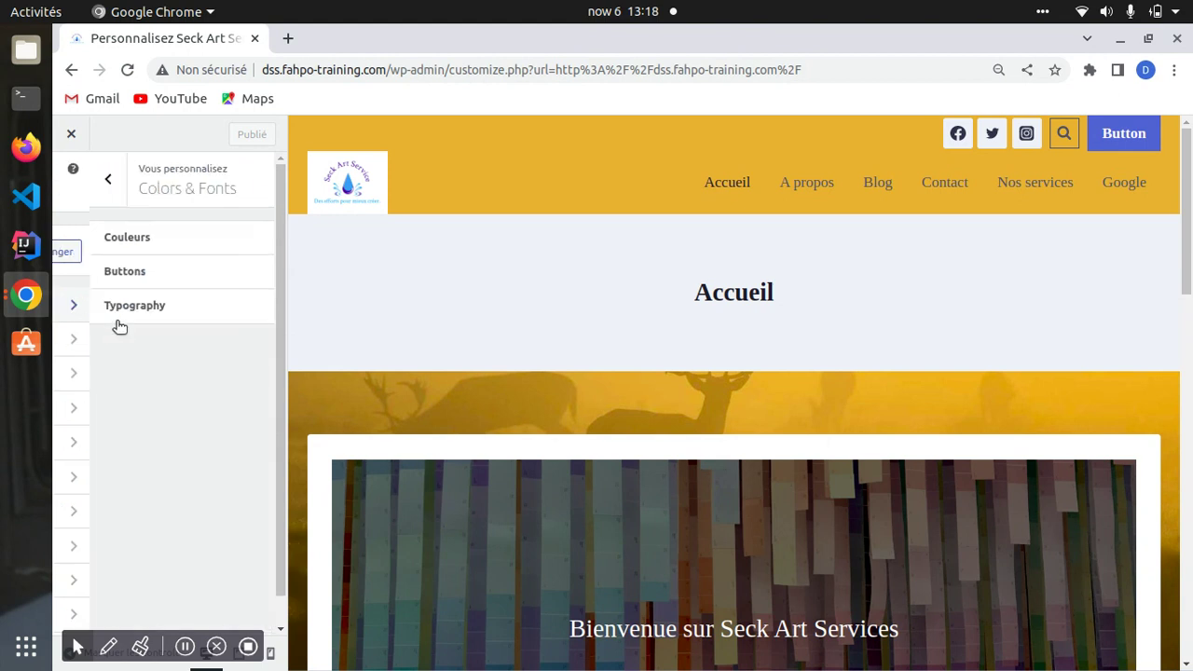
{"action": "left_click", "coordinate": [147, 240]}
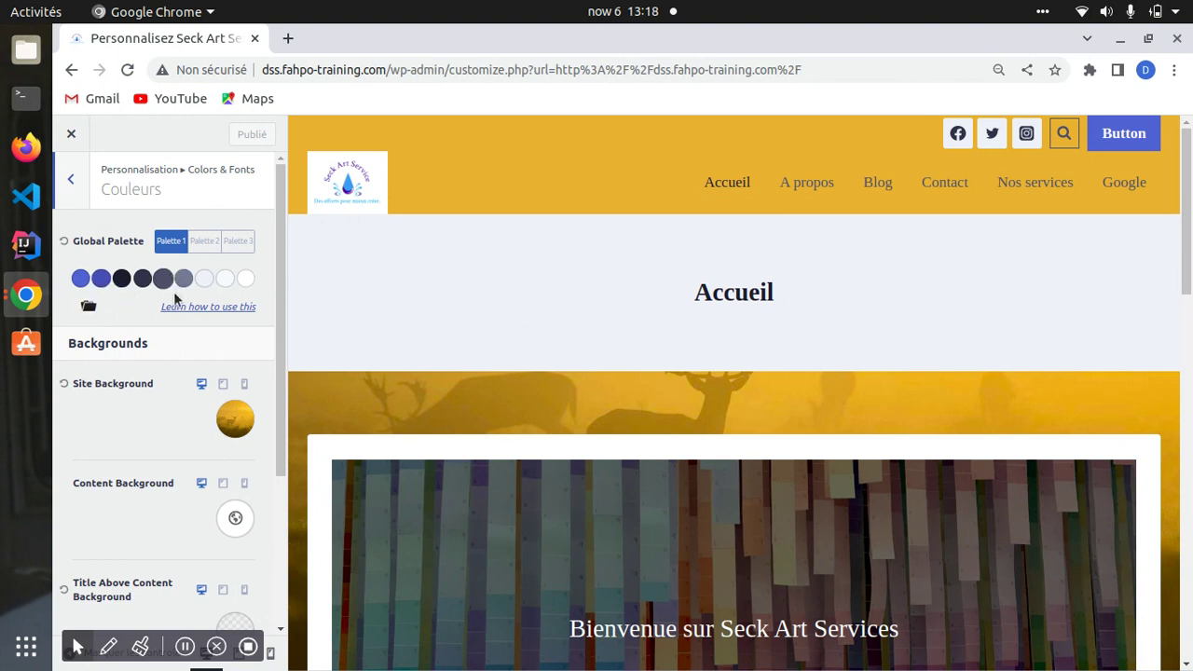
{"action": "left_click", "coordinate": [75, 183]}
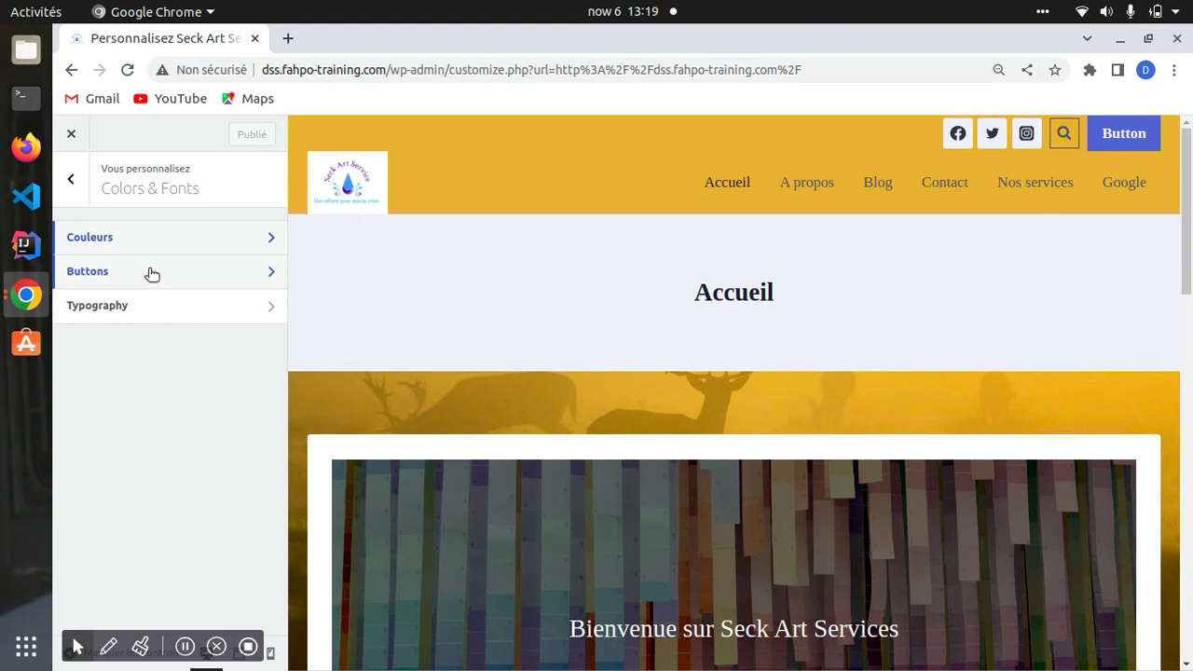
{"action": "left_click", "coordinate": [152, 272]}
{"action": "scroll", "coordinate": [154, 556], "scroll_direction": "down", "scroll_amount": 4}
{"action": "scroll", "coordinate": [116, 245], "scroll_direction": "up", "scroll_amount": 4}
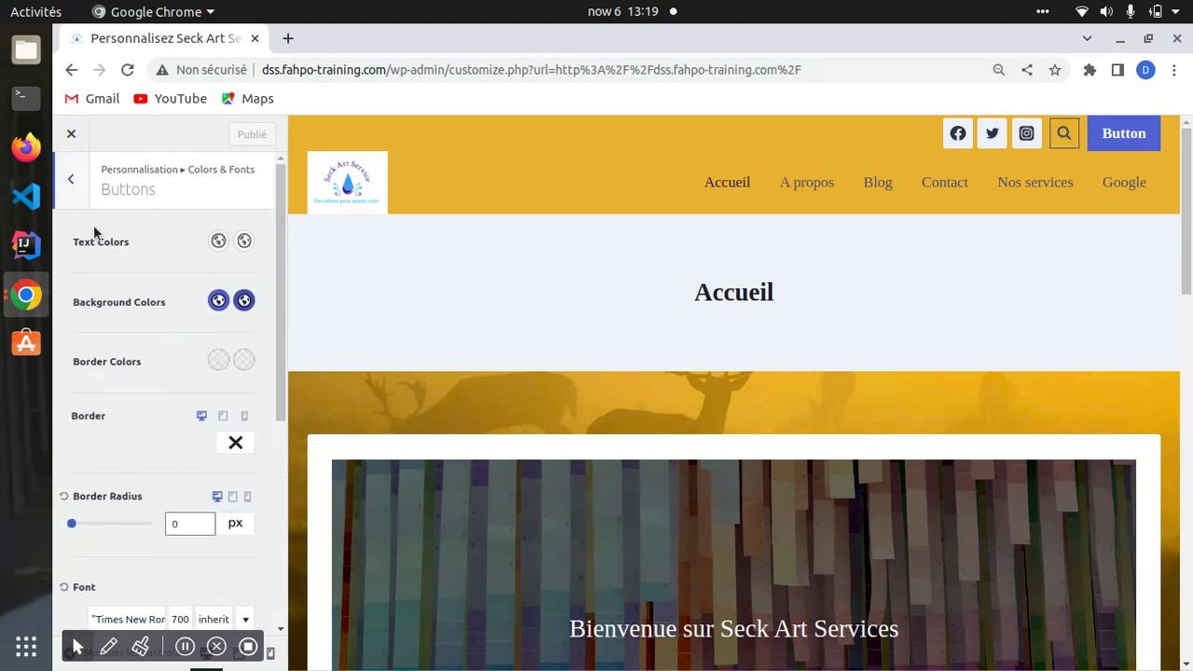
{"action": "left_click", "coordinate": [82, 182]}
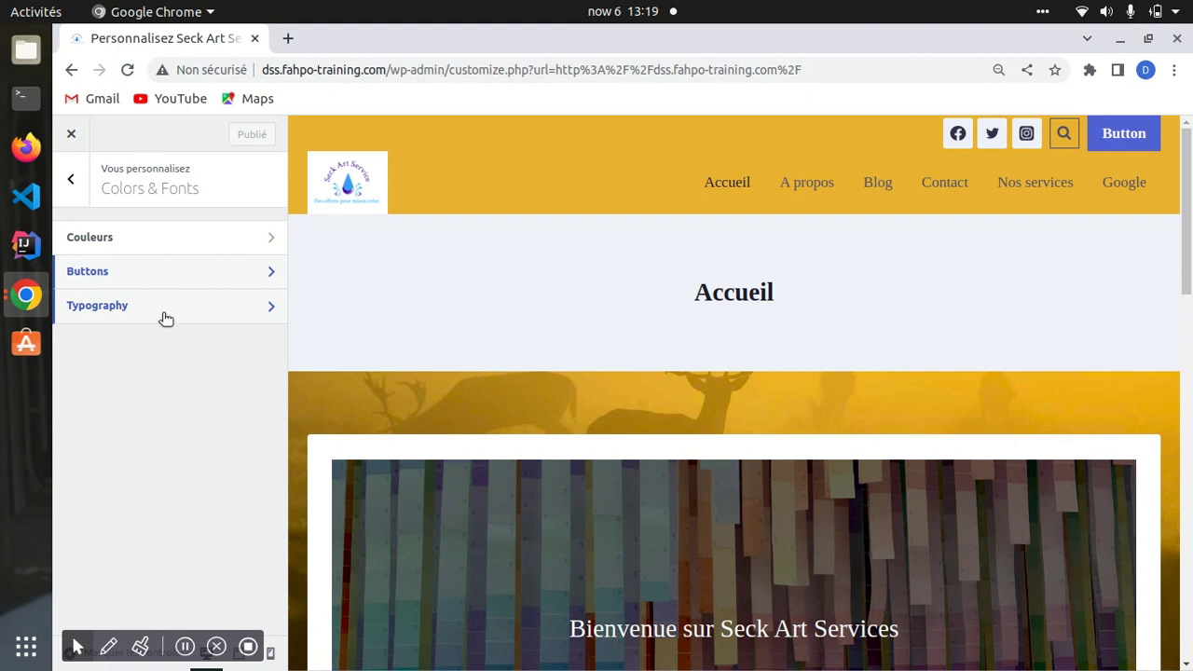
{"action": "left_click", "coordinate": [163, 316]}
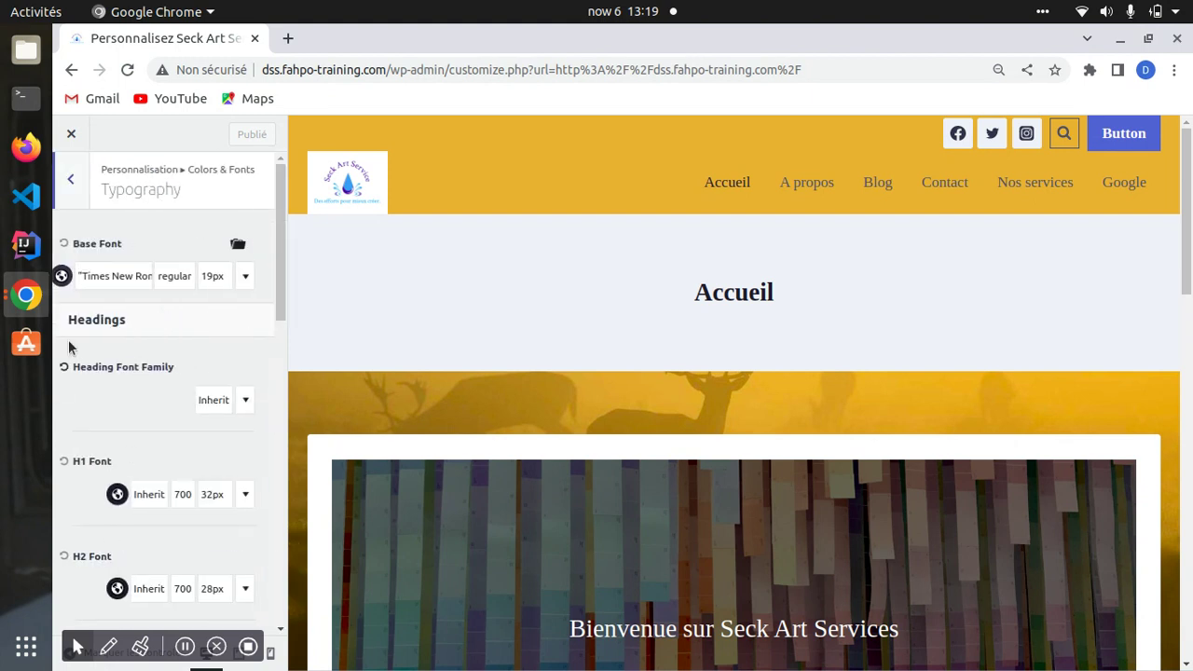
{"action": "scroll", "coordinate": [110, 490], "scroll_direction": "down", "scroll_amount": 4}
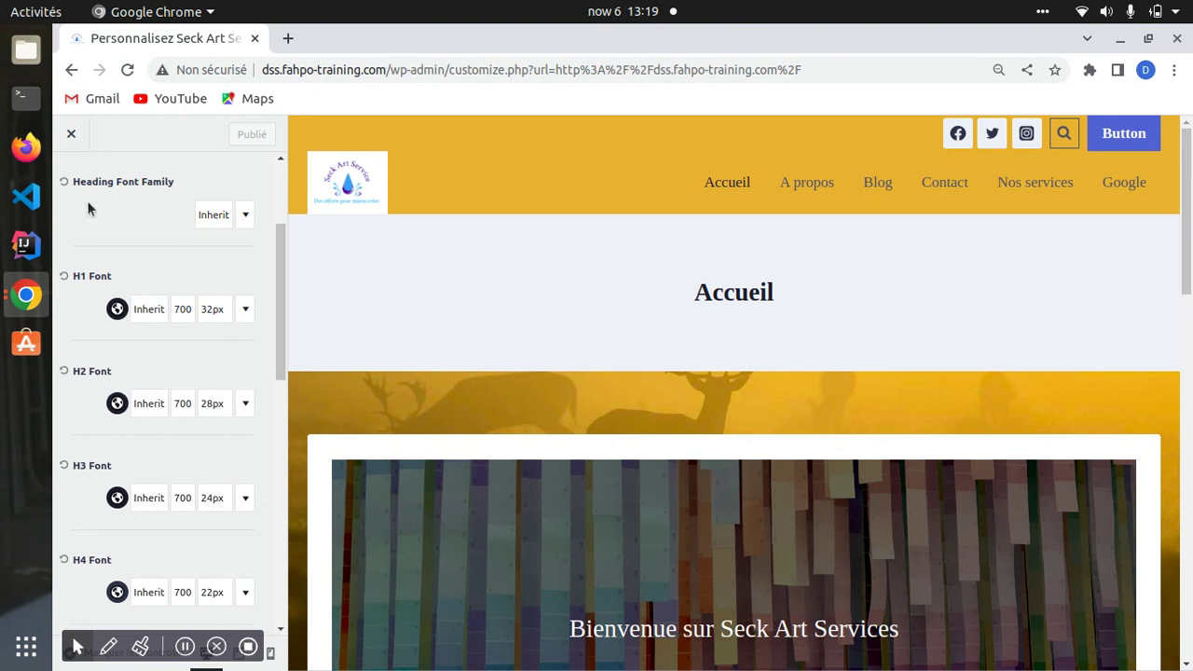
{"action": "scroll", "coordinate": [88, 209], "scroll_direction": "up", "scroll_amount": 4}
{"action": "left_click", "coordinate": [76, 184]}
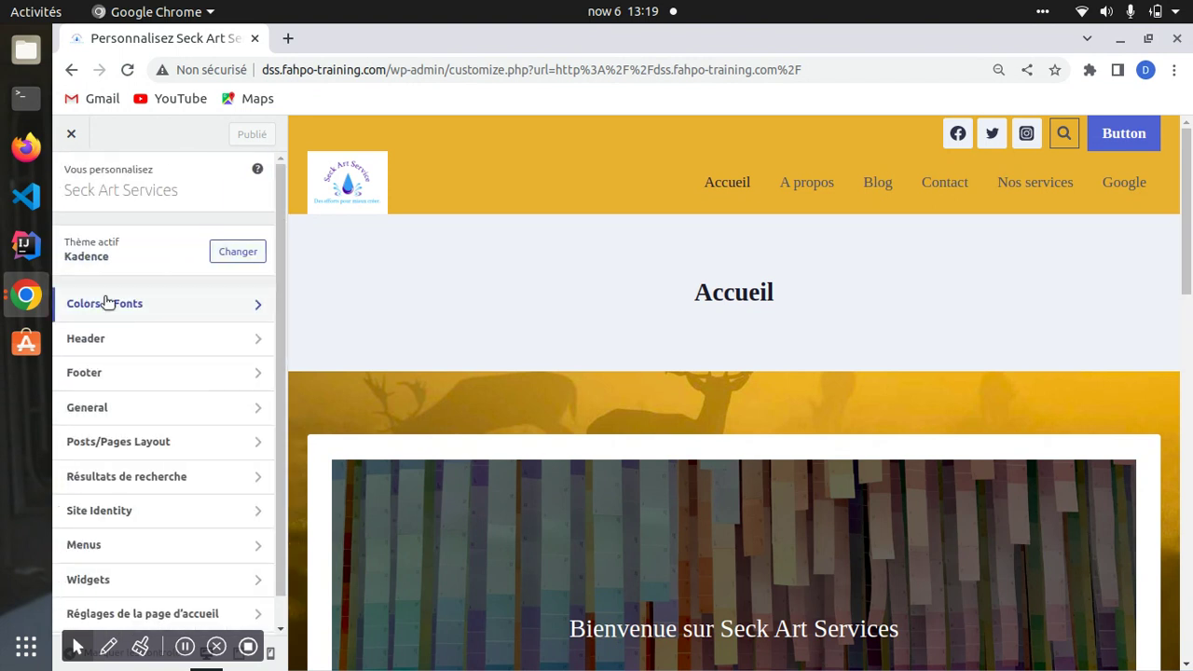
Step: Open the Header settings and review the items offered under General and Design
{"action": "left_click", "coordinate": [125, 343]}
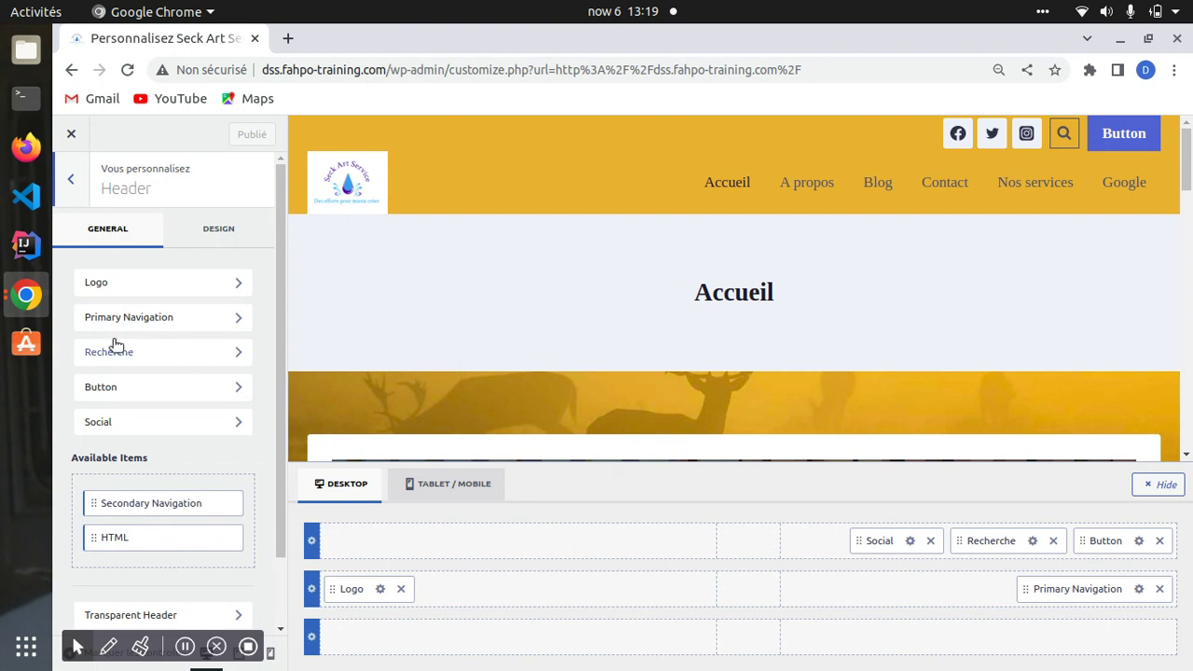
{"action": "left_click", "coordinate": [235, 235]}
{"action": "left_click", "coordinate": [80, 235]}
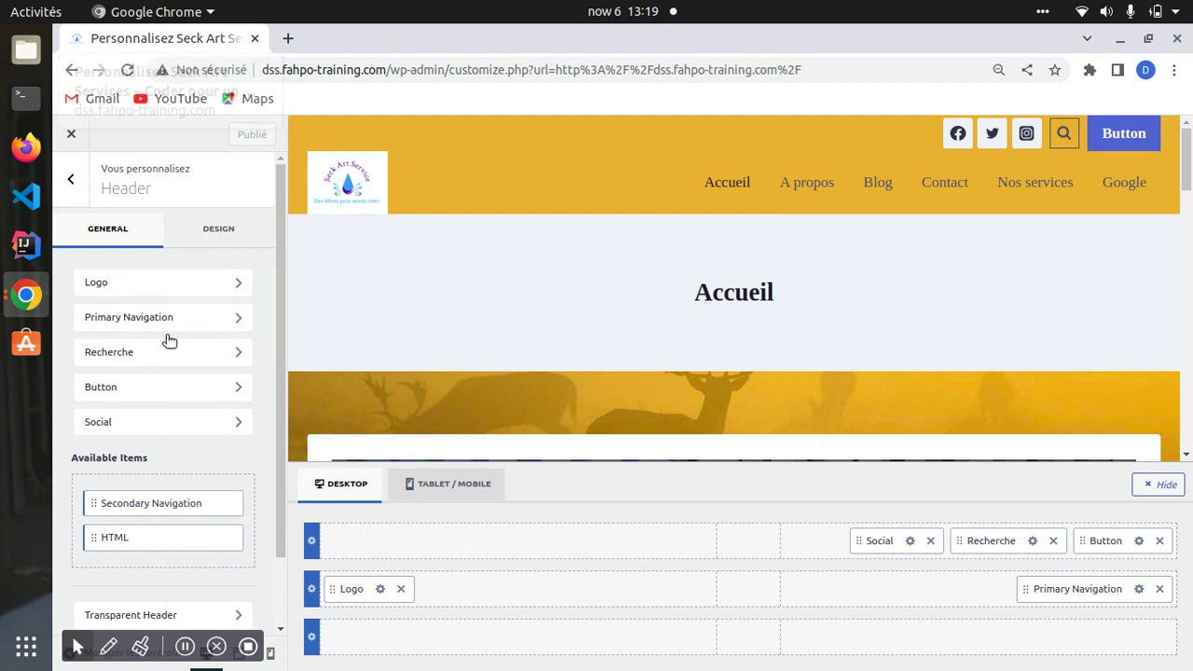
{"action": "scroll", "coordinate": [170, 391], "scroll_direction": "down", "scroll_amount": 2}
{"action": "scroll", "coordinate": [120, 346], "scroll_direction": "up", "scroll_amount": 2}
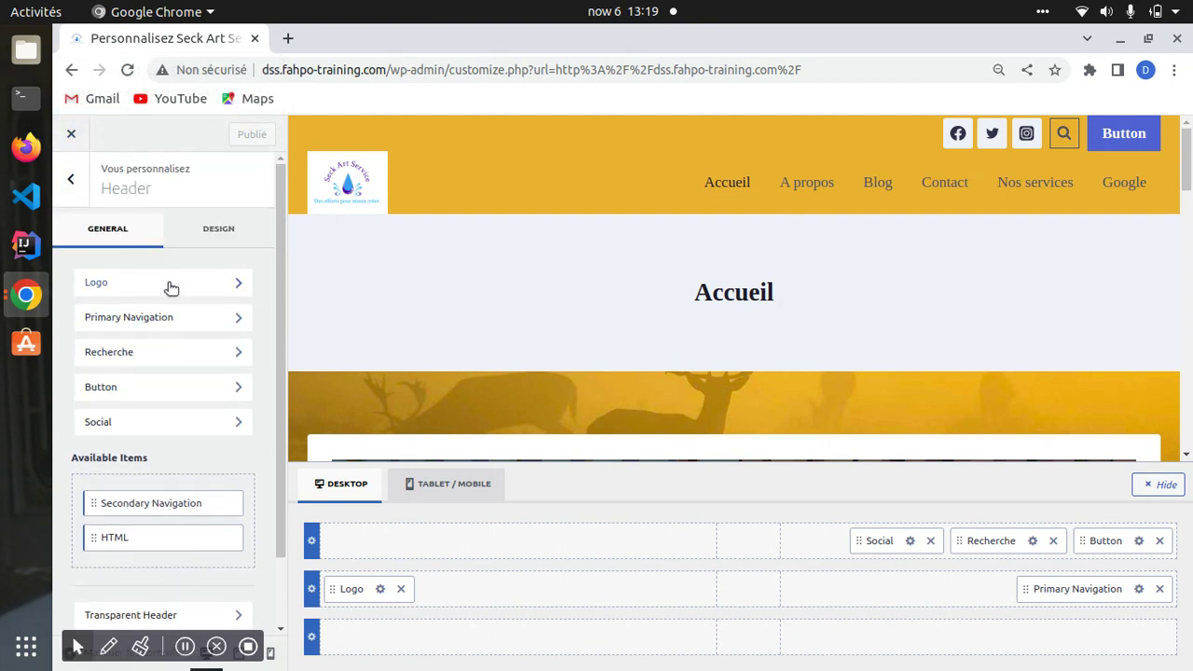
Step: In the header's logo settings, try the Logo & Title layout and switch to Logo, Title & Tagline
{"action": "left_click", "coordinate": [235, 282]}
{"action": "scroll", "coordinate": [106, 437], "scroll_direction": "down", "scroll_amount": 4}
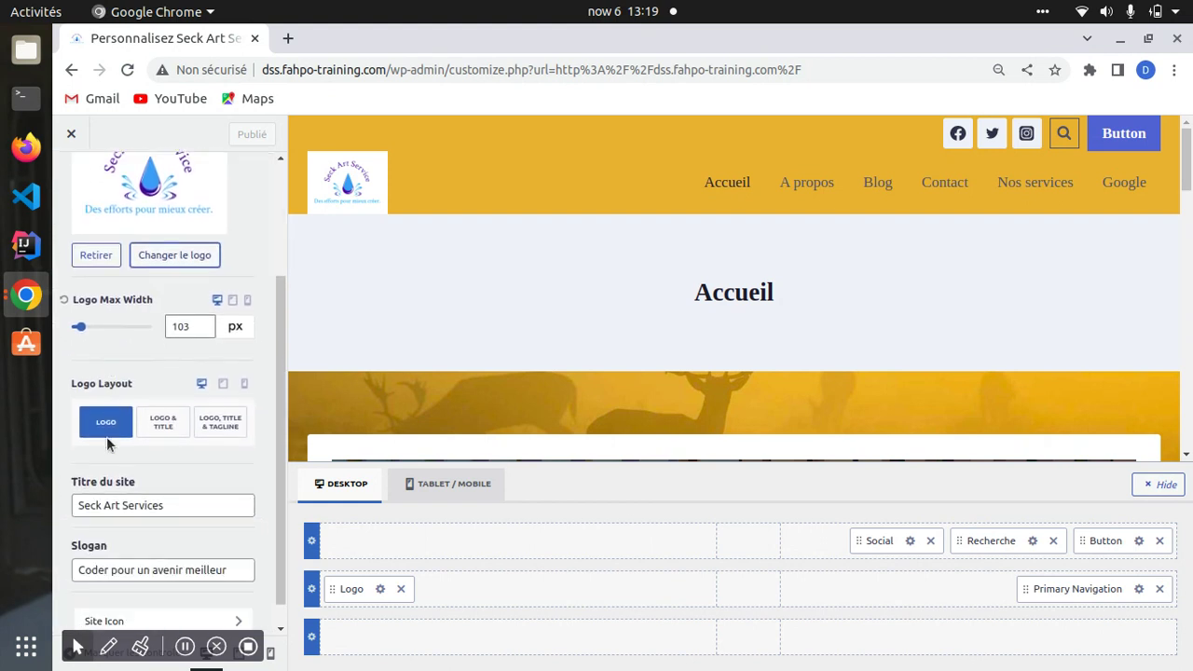
{"action": "scroll", "coordinate": [102, 432], "scroll_direction": "up", "scroll_amount": 3}
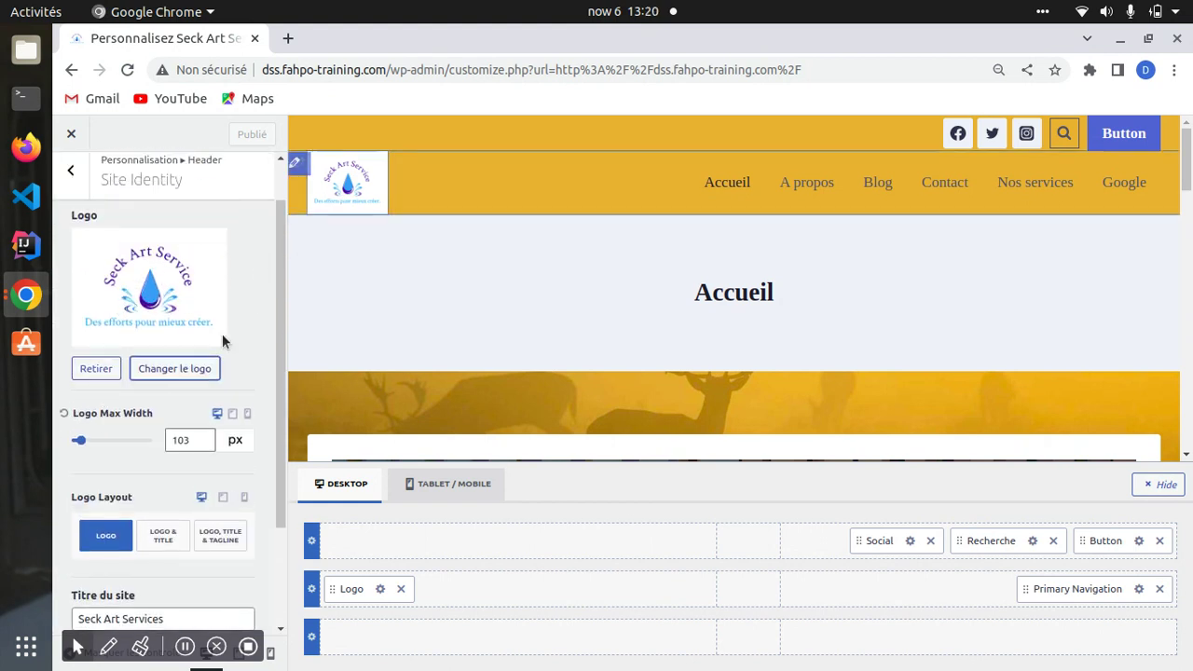
{"action": "scroll", "coordinate": [139, 490], "scroll_direction": "down", "scroll_amount": 3}
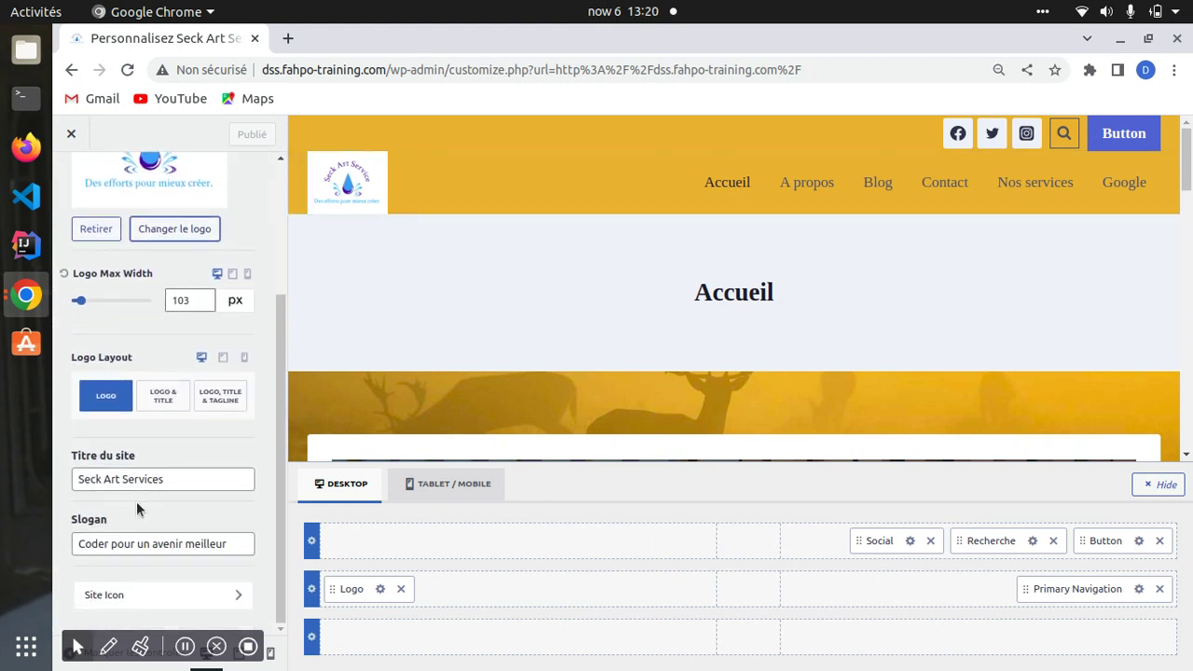
{"action": "left_click", "coordinate": [164, 396]}
{"action": "left_click", "coordinate": [220, 395]}
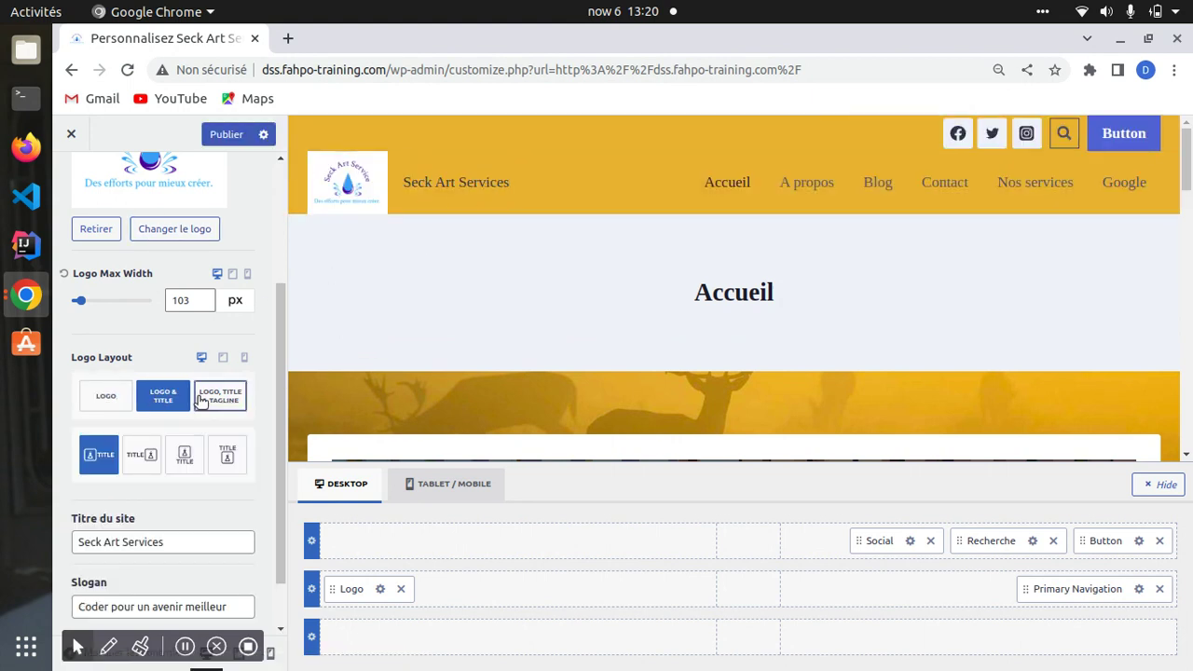
Step: Set the header logo layout back to Logo only and review the site title and slogan fields
{"action": "left_click", "coordinate": [100, 395]}
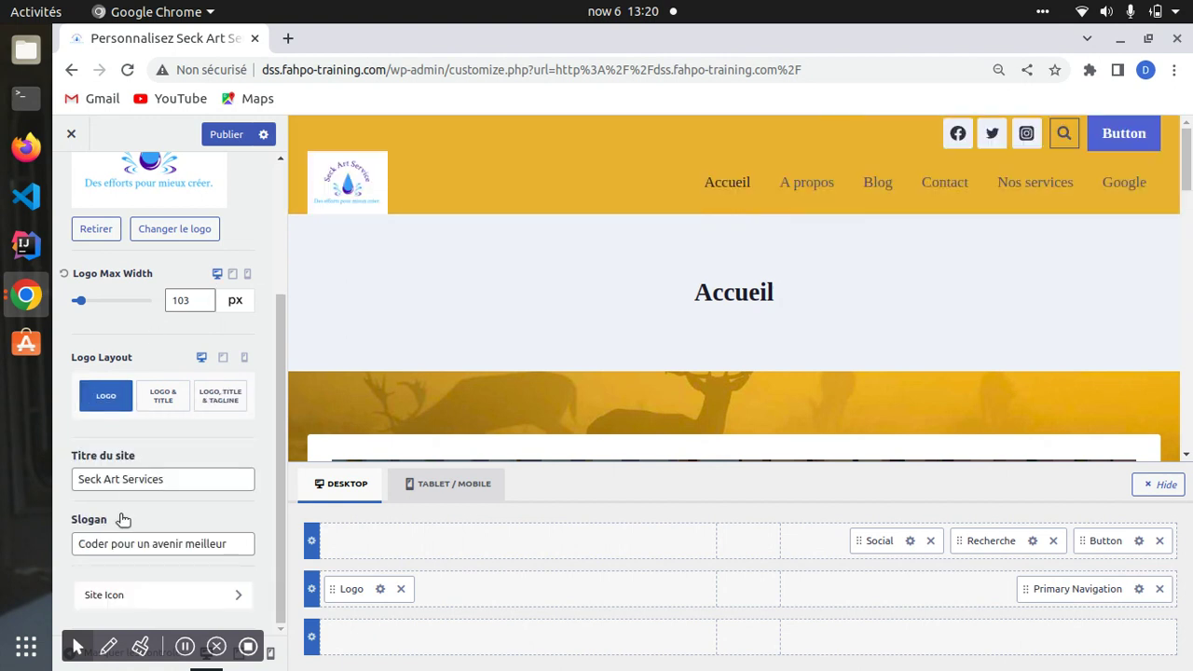
{"action": "left_click_drag", "start_coordinate": [179, 481], "coordinate": [67, 486]}
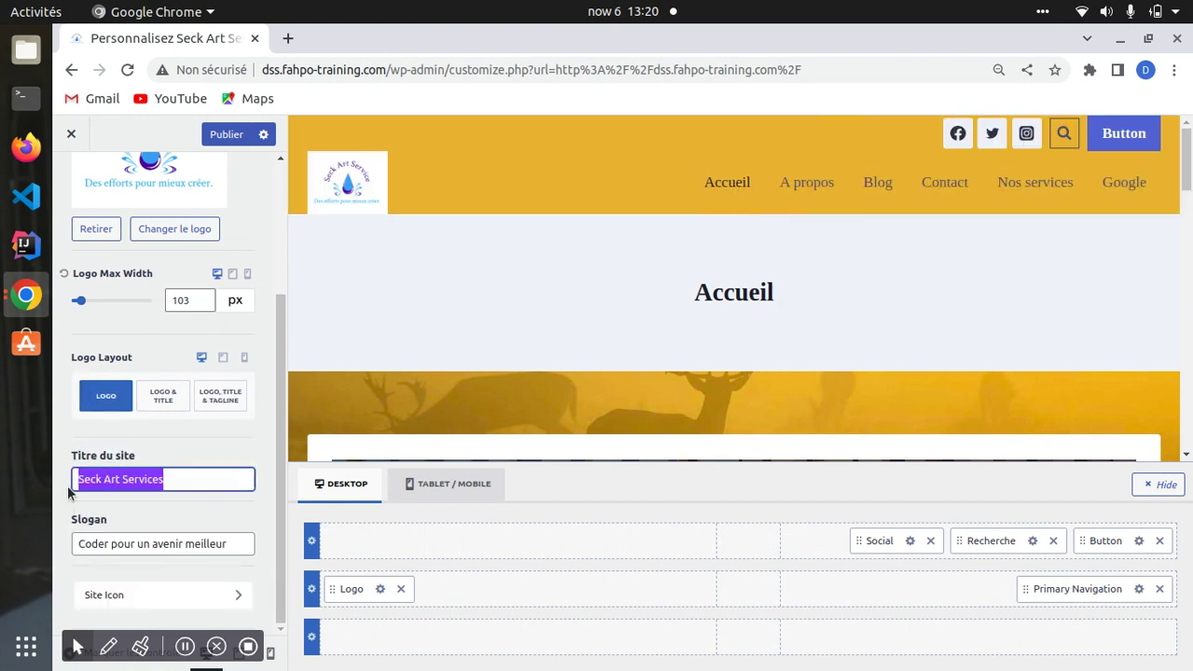
{"action": "scroll", "coordinate": [103, 224], "scroll_direction": "up", "scroll_amount": 4}
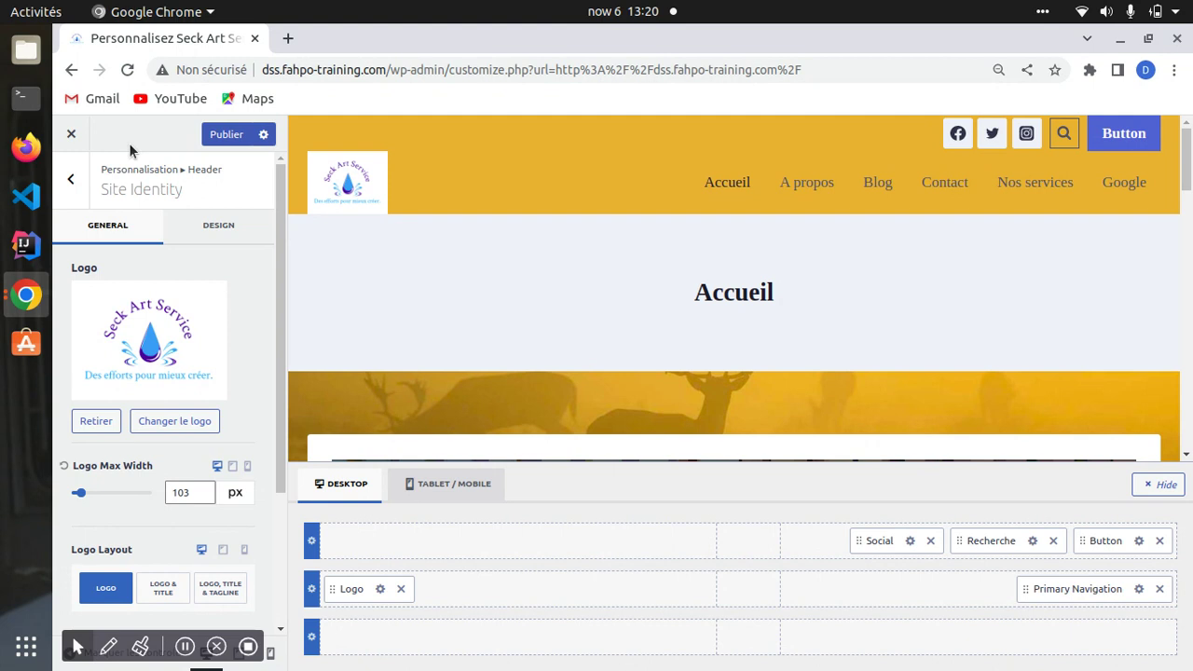
{"action": "scroll", "coordinate": [134, 360], "scroll_direction": "down", "scroll_amount": 4}
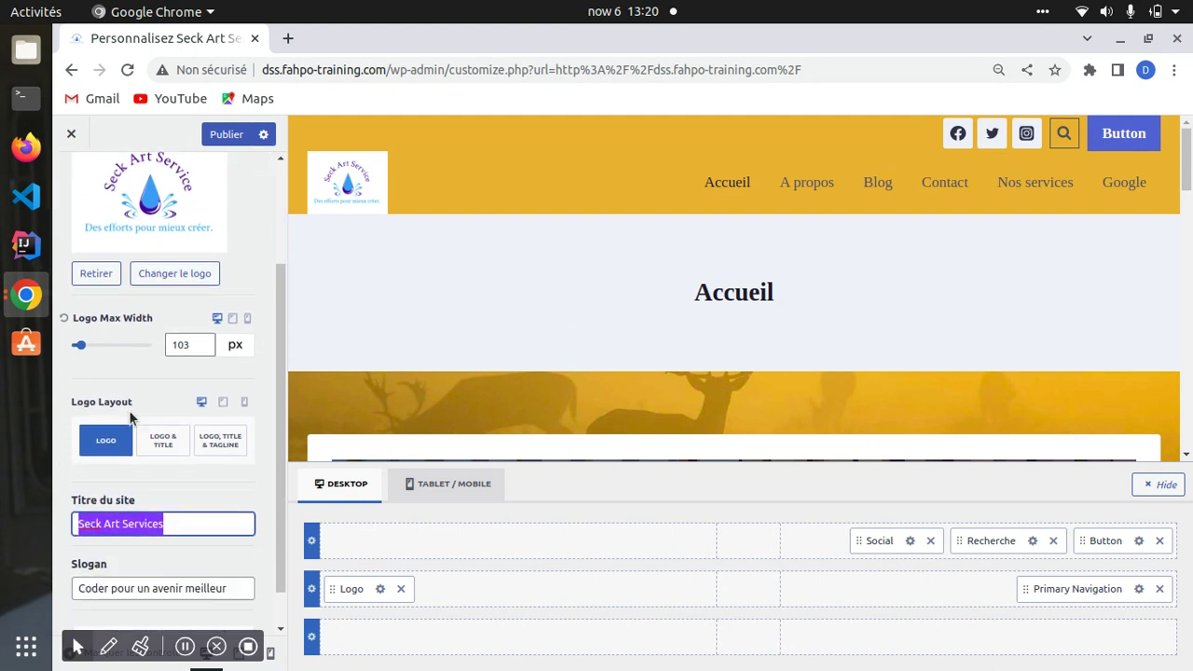
{"action": "left_click", "coordinate": [100, 479]}
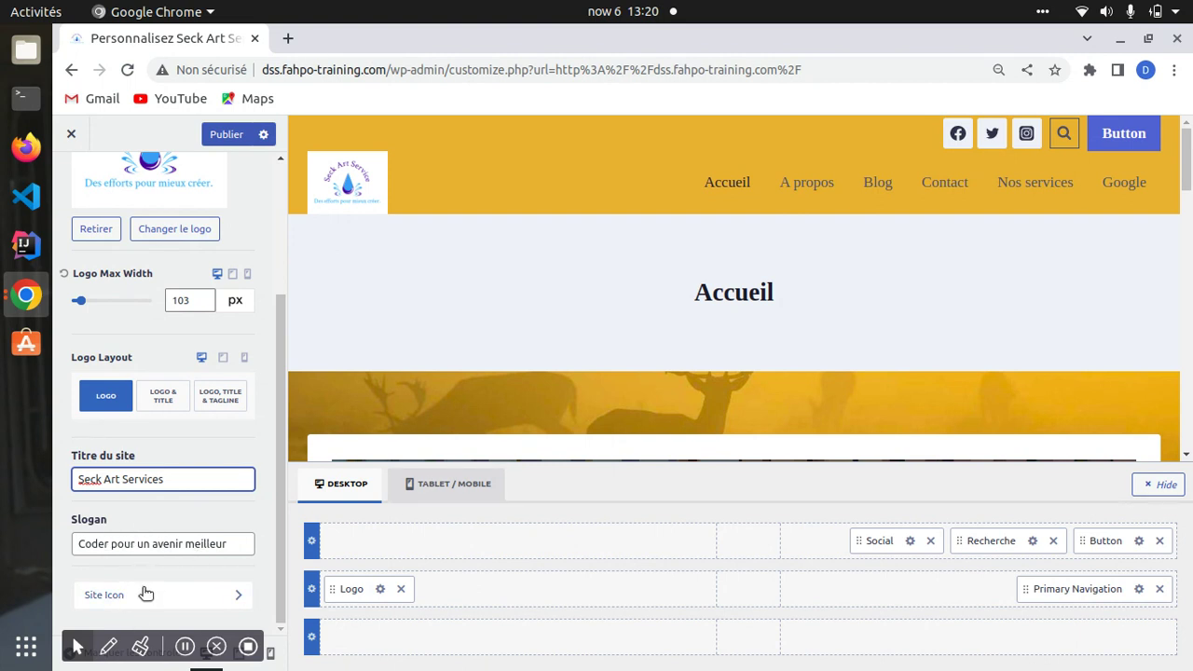
Step: Examine the Site Icon settings and return to the main list of customizer sections
{"action": "left_click", "coordinate": [214, 599]}
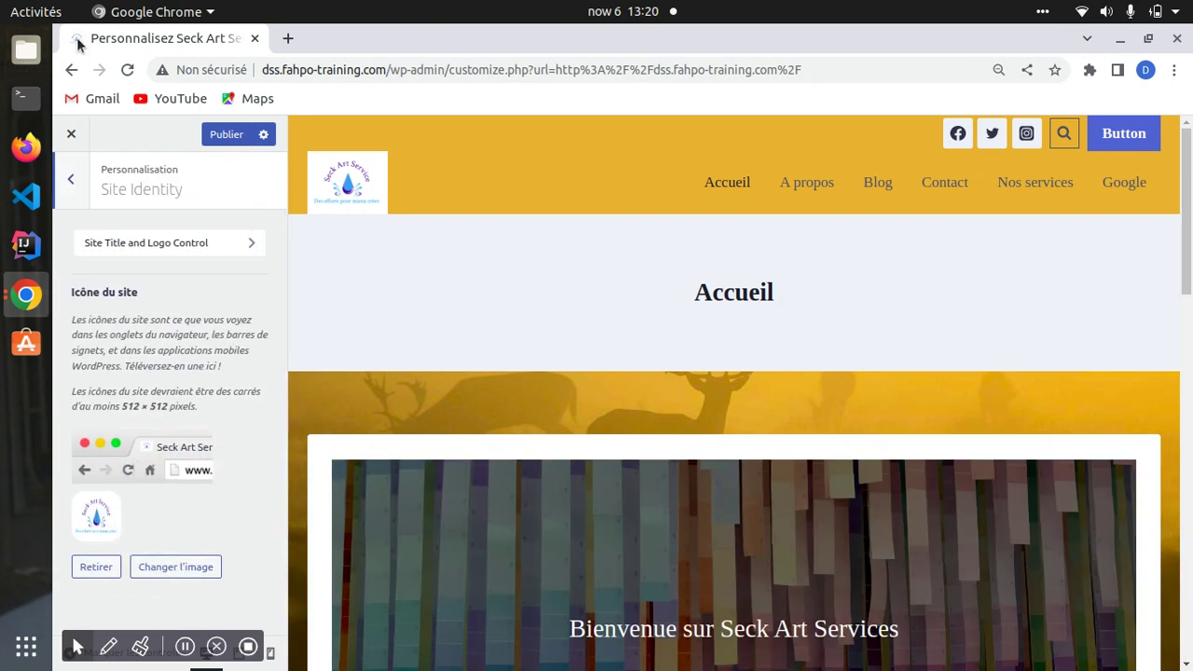
{"action": "left_click", "coordinate": [71, 179]}
{"action": "scroll", "coordinate": [155, 473], "scroll_direction": "down", "scroll_amount": 1}
{"action": "scroll", "coordinate": [159, 512], "scroll_direction": "down", "scroll_amount": 1}
{"action": "scroll", "coordinate": [105, 420], "scroll_direction": "up", "scroll_amount": 1}
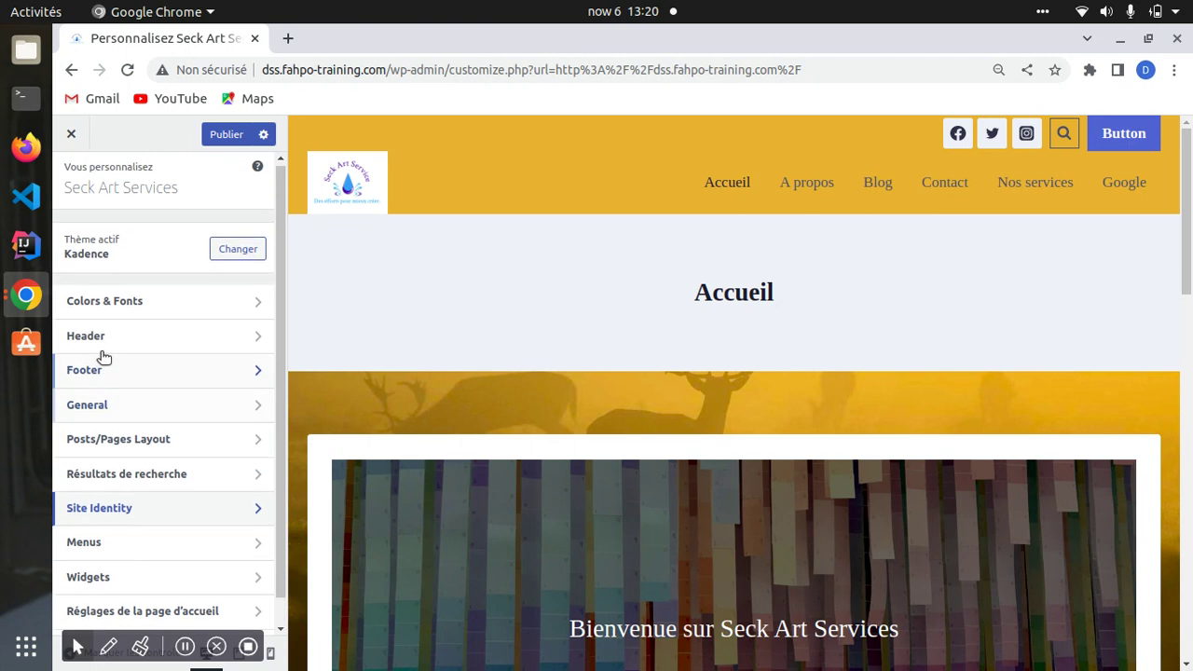
Step: In the header's Primary Navigation settings, try Stretch Menu on and off and set the items spacing to 2.21 em
{"action": "left_click", "coordinate": [126, 339]}
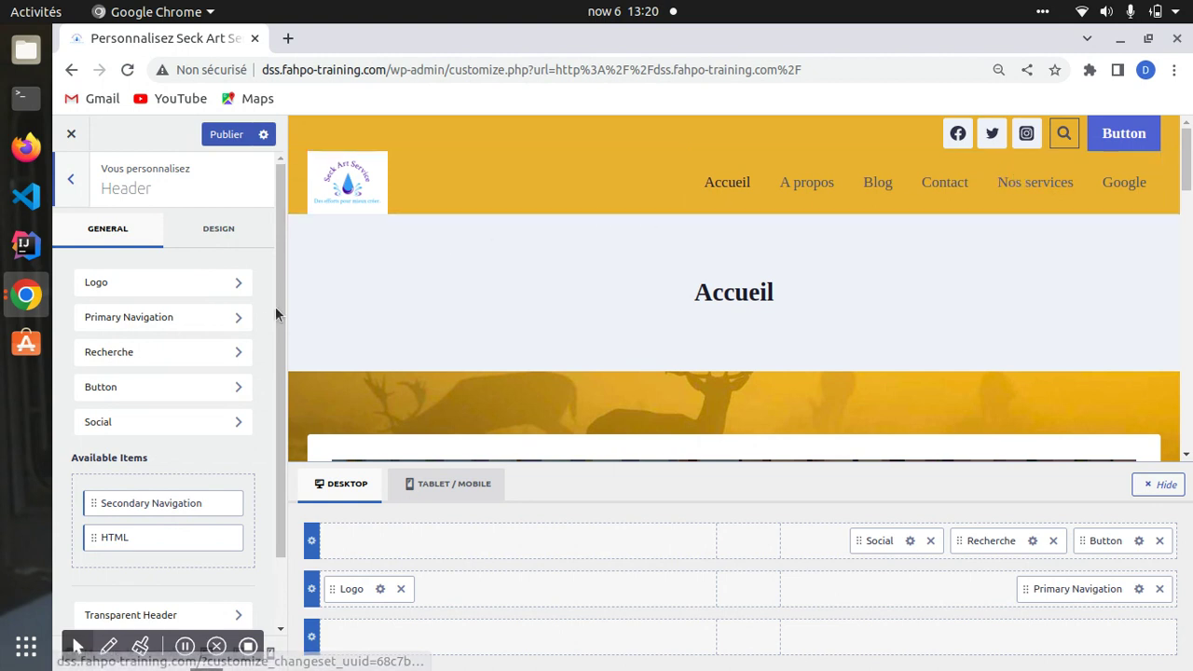
{"action": "left_click", "coordinate": [234, 319]}
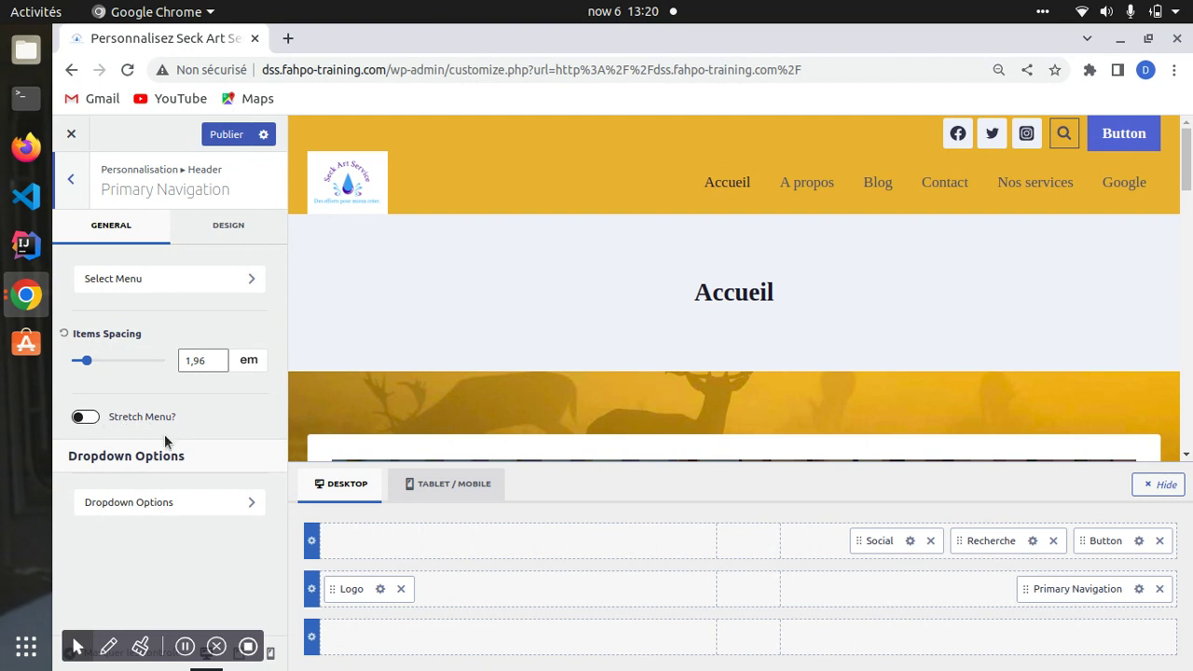
{"action": "left_click", "coordinate": [87, 417]}
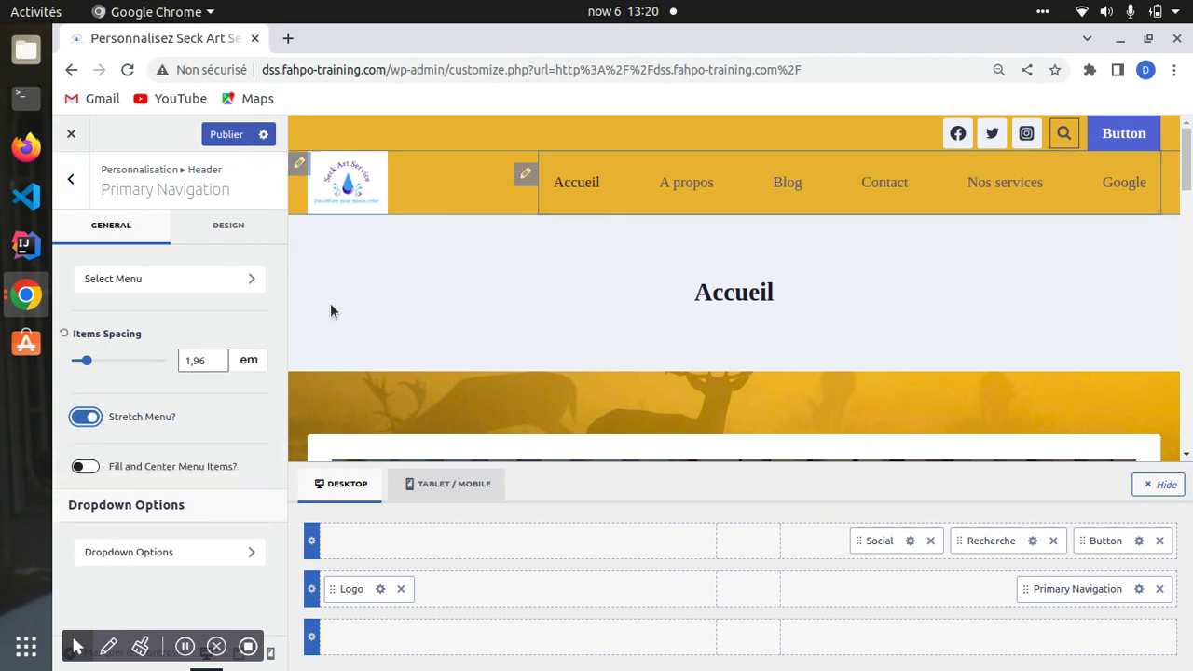
{"action": "left_click", "coordinate": [88, 418]}
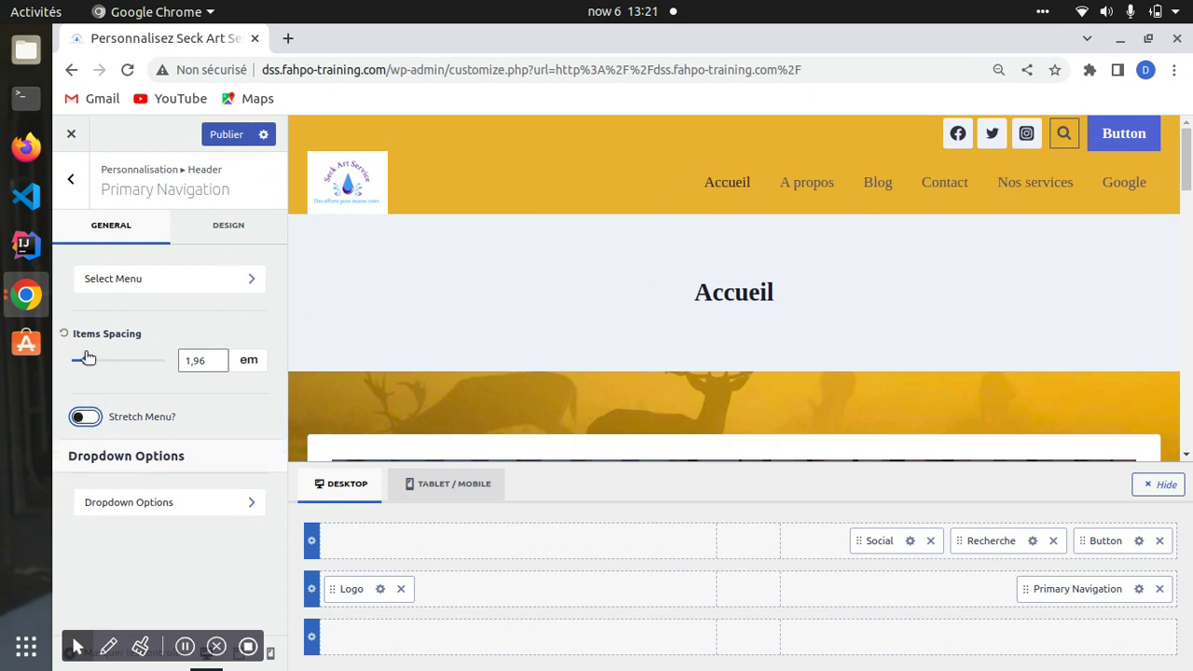
{"action": "mouse_move", "coordinate": [84, 364]}
{"action": "left_mouse_down"}
{"action": "mouse_move", "coordinate": [71, 365]}
{"action": "mouse_move", "coordinate": [99, 362]}
{"action": "mouse_move", "coordinate": [89, 362]}
{"action": "left_mouse_up"}
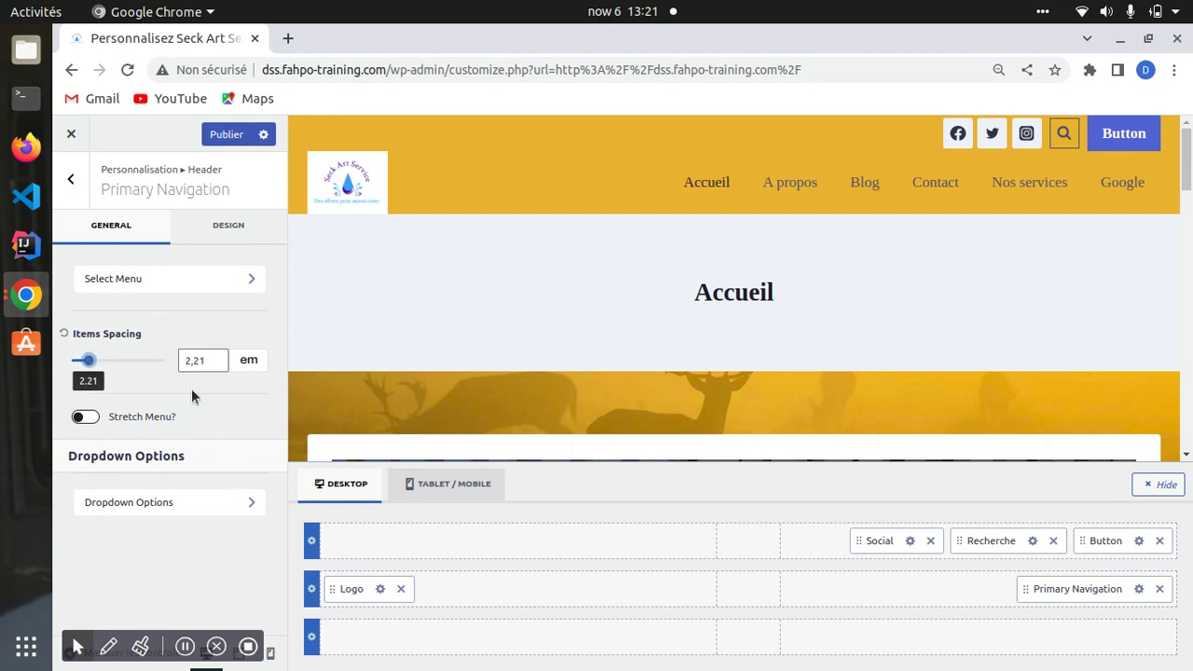
Step: In the Primary Navigation's dropdown options, set the dropdown width to 188 px and the items' vertical spacing to 8.77 em
{"action": "left_click", "coordinate": [219, 504]}
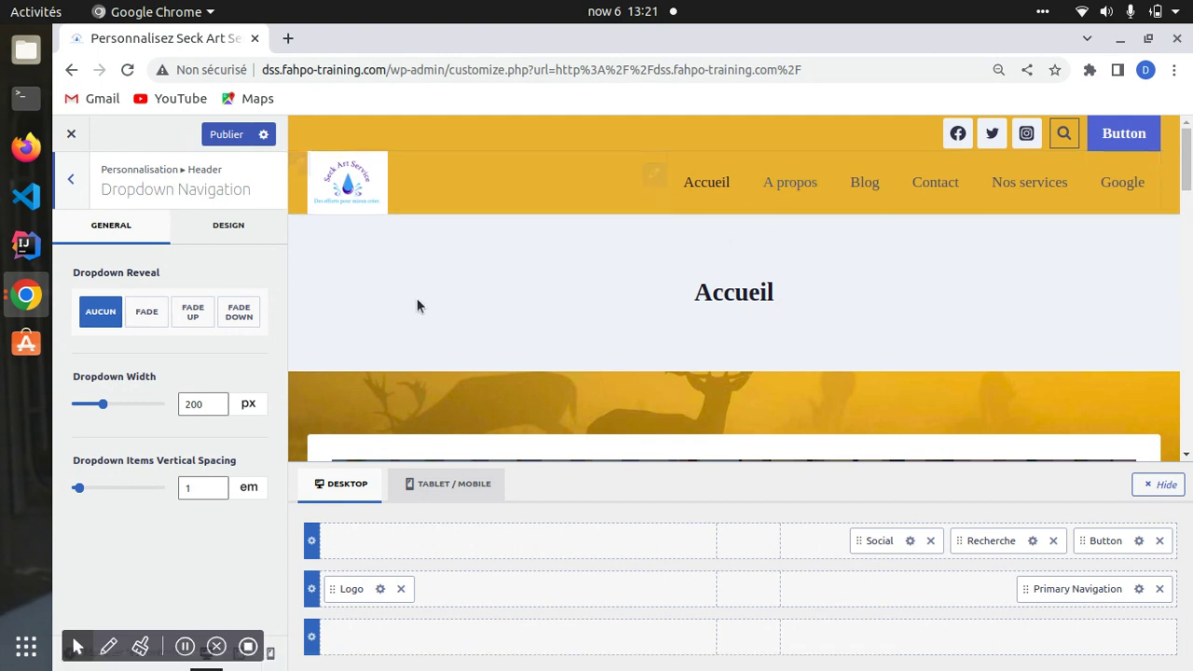
{"action": "mouse_move", "coordinate": [103, 405]}
{"action": "left_mouse_down"}
{"action": "mouse_move", "coordinate": [165, 405]}
{"action": "mouse_move", "coordinate": [101, 404]}
{"action": "left_mouse_up"}
{"action": "left_click_drag", "start_coordinate": [78, 489], "coordinate": [140, 486]}
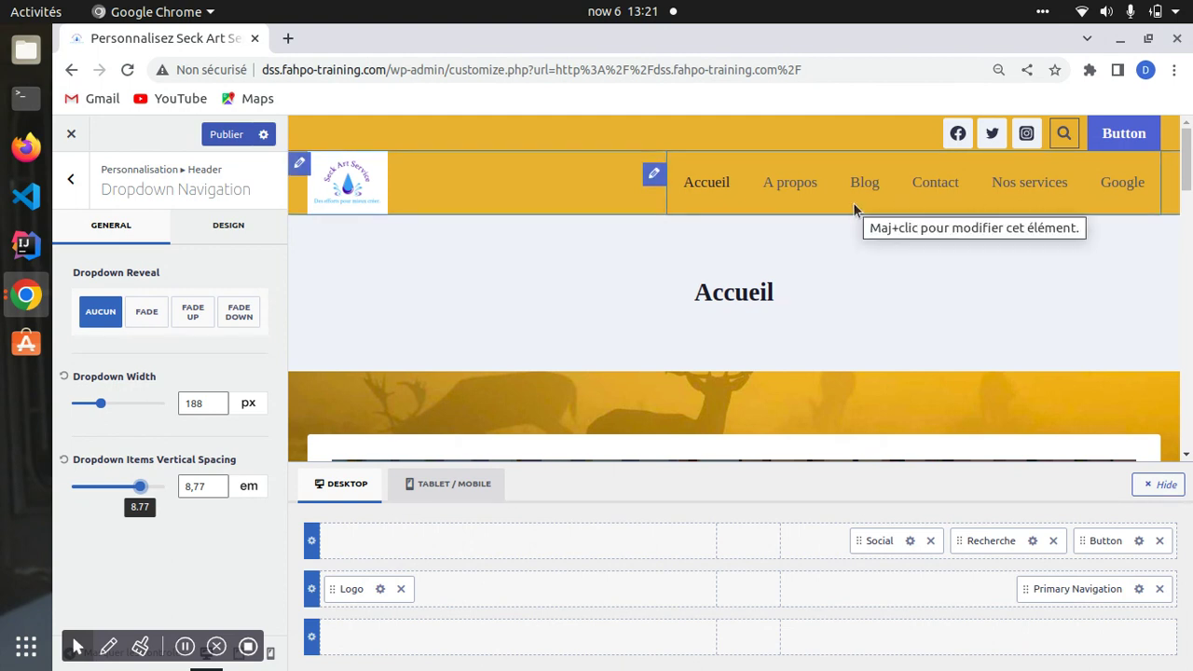
{"action": "left_click", "coordinate": [72, 186]}
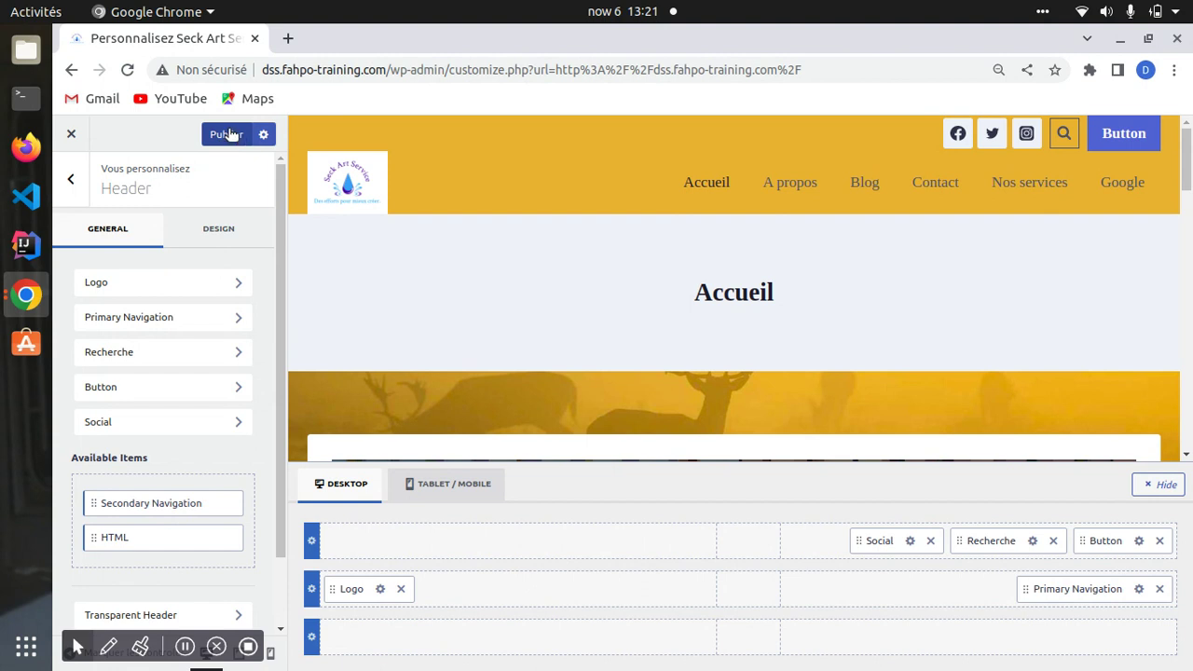
Step: Leave the customizer without publishing and accept discarding the header changes
{"action": "left_click", "coordinate": [73, 145]}
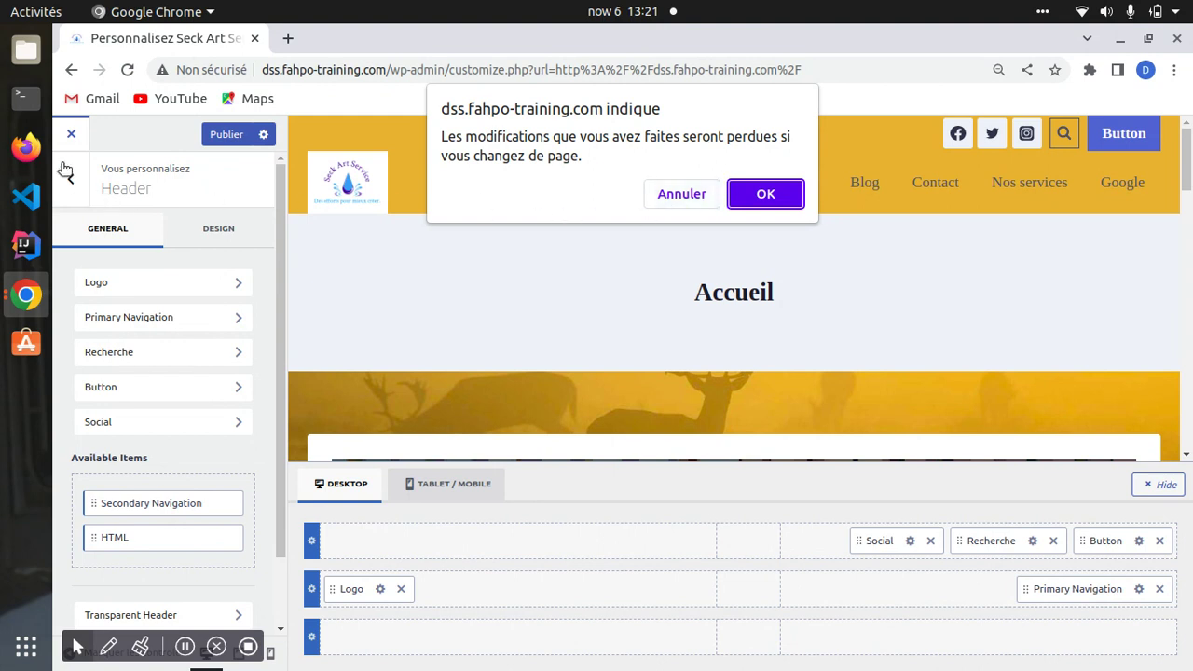
{"action": "left_click", "coordinate": [694, 193]}
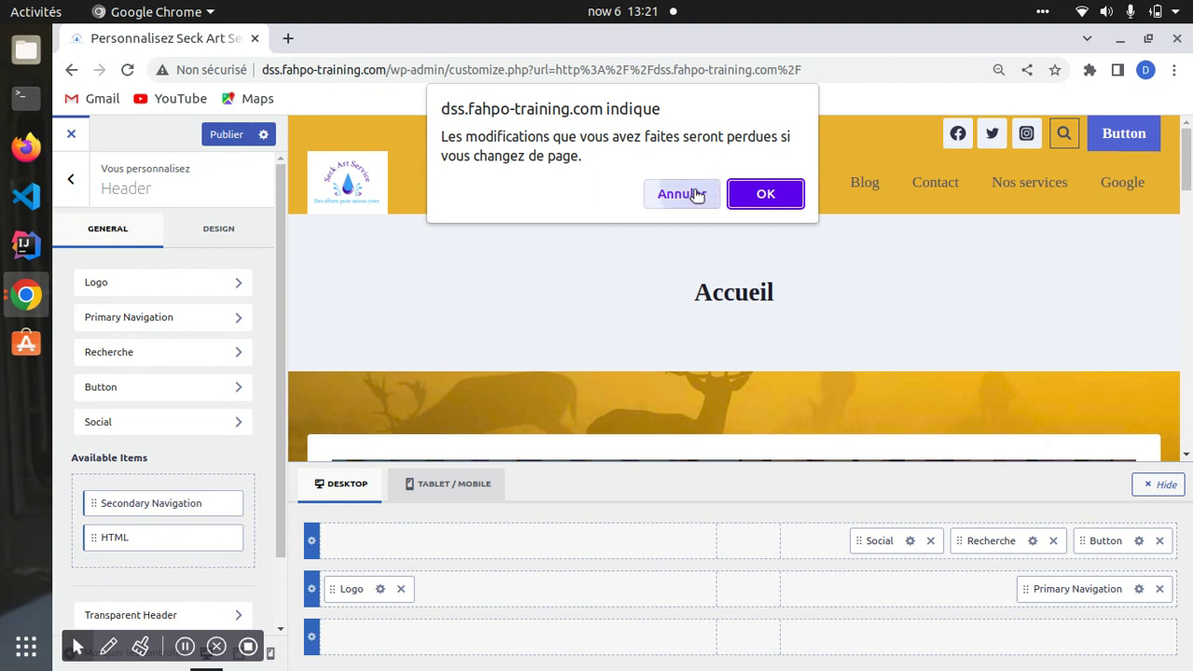
{"action": "left_click", "coordinate": [227, 136]}
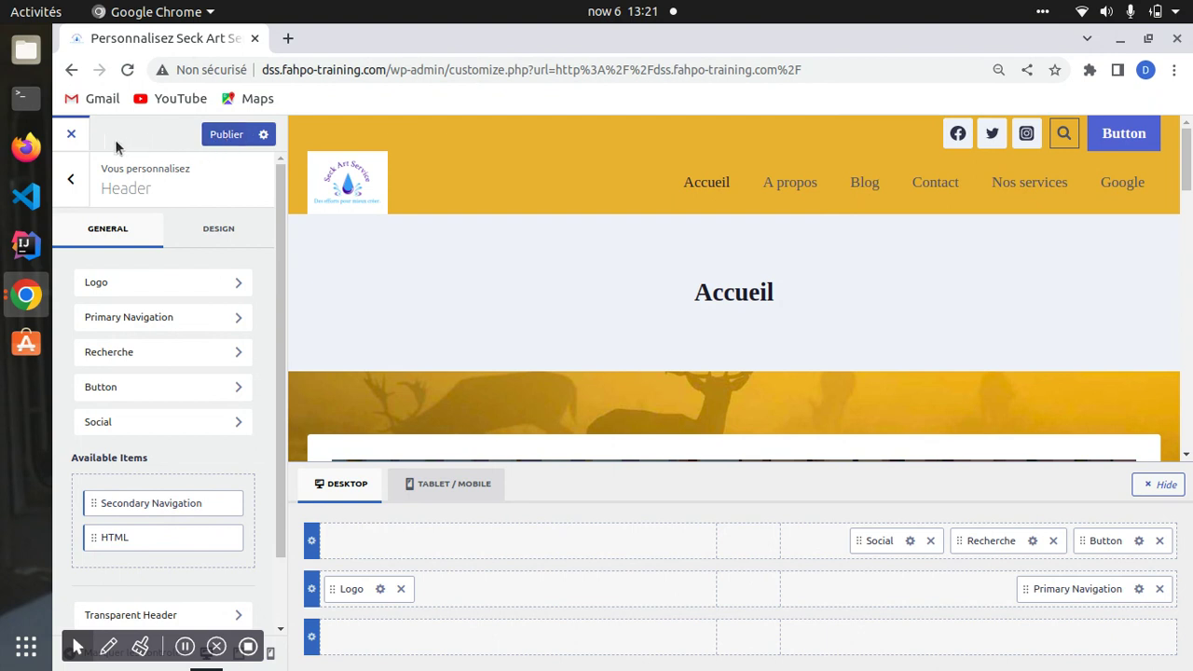
{"action": "left_click", "coordinate": [72, 135]}
{"action": "left_click", "coordinate": [760, 192]}
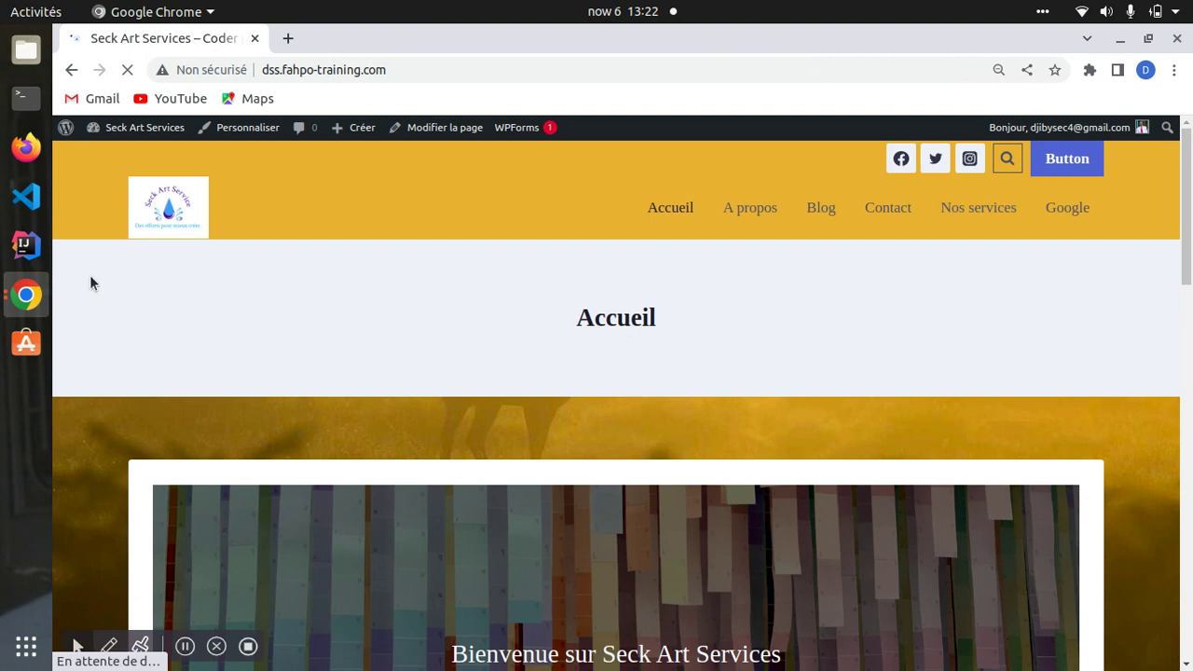
Step: Go to the WordPress dashboard, open the Menus editor under Apparence and review the Menu principal structure
{"action": "left_click", "coordinate": [131, 127]}
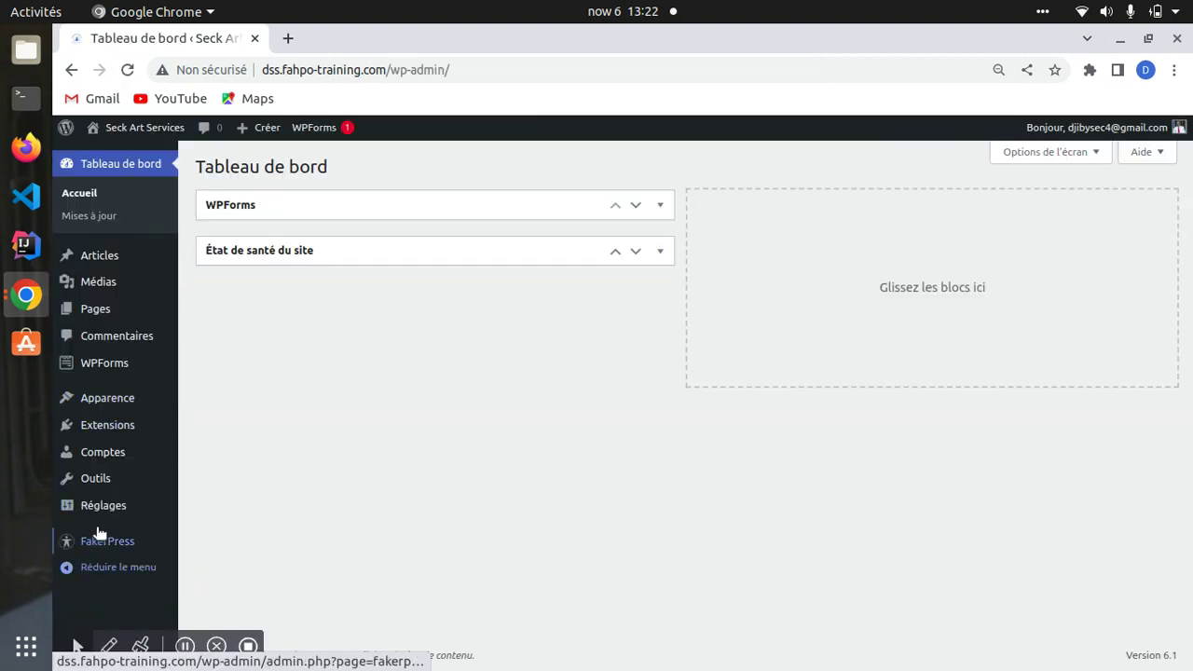
{"action": "mouse_move", "coordinate": [105, 512]}
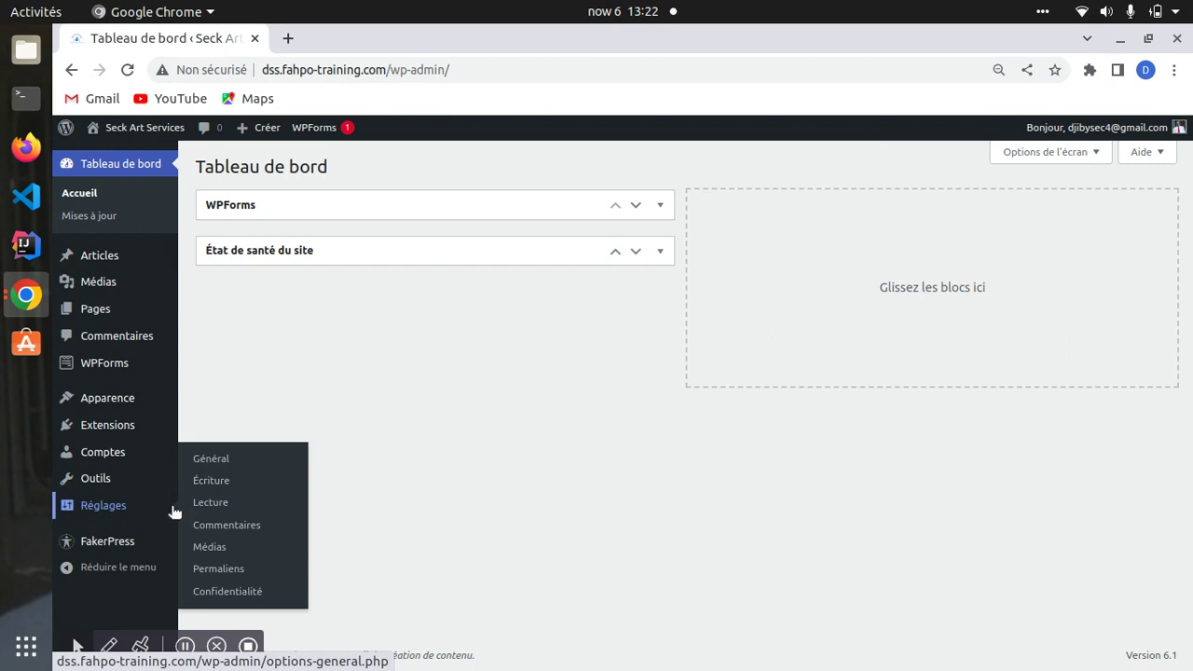
{"action": "mouse_move", "coordinate": [65, 398]}
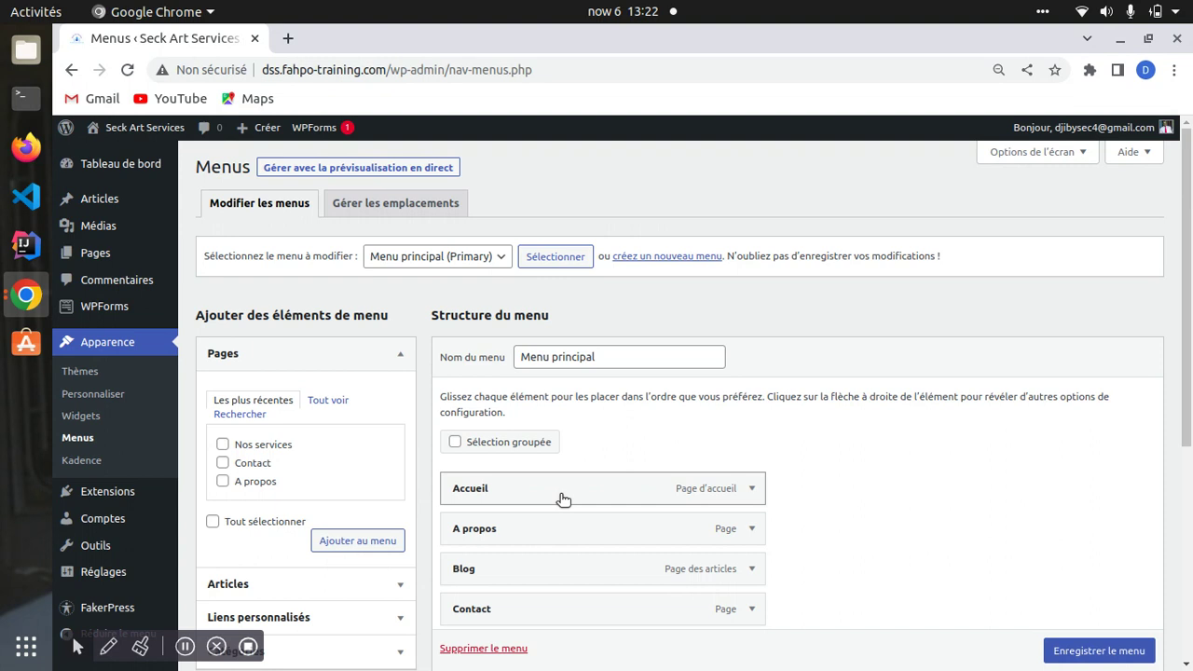
{"action": "scroll", "coordinate": [559, 494], "scroll_direction": "down", "scroll_amount": 5}
{"action": "scroll", "coordinate": [563, 513], "scroll_direction": "up", "scroll_amount": 4}
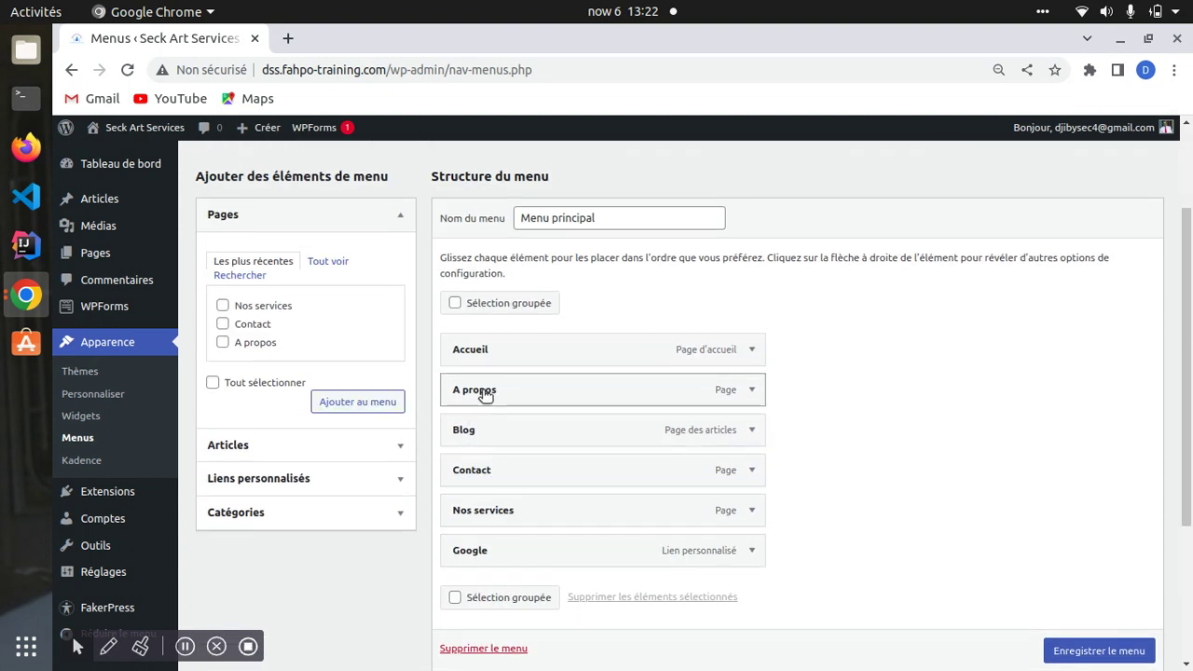
Step: Make A propos a sub-item of Accueil in Menu principal, save the menu and check the dropdown on the site's home page
{"action": "left_click_drag", "start_coordinate": [485, 394], "coordinate": [510, 392]}
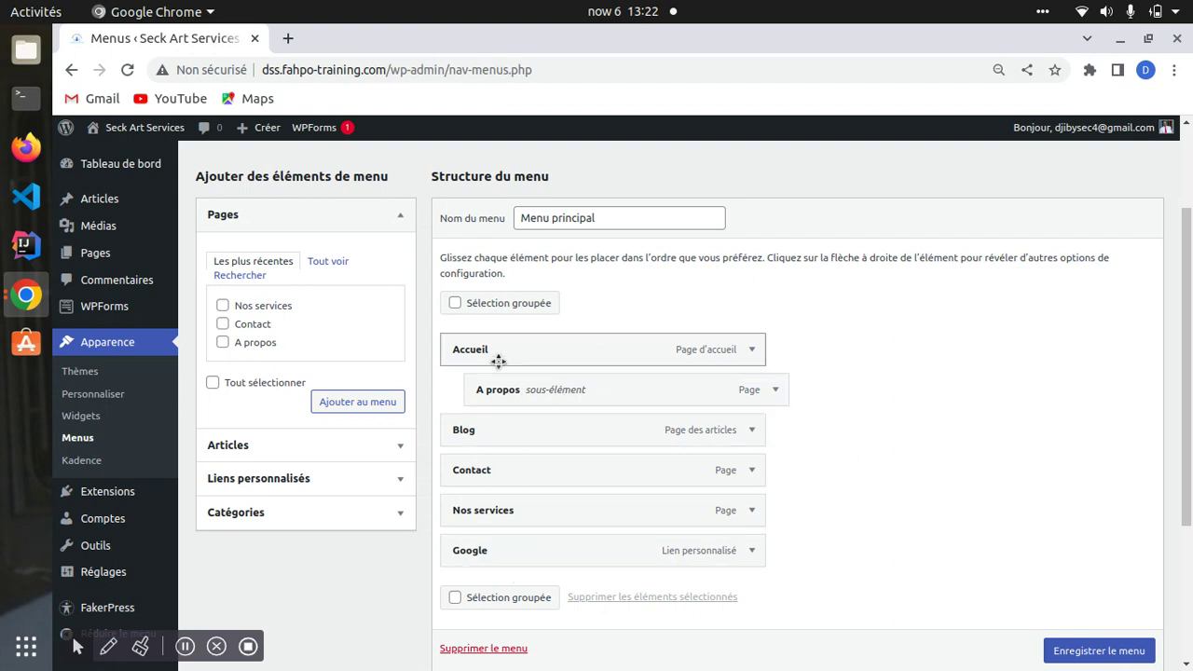
{"action": "left_click_drag", "start_coordinate": [503, 392], "coordinate": [532, 389]}
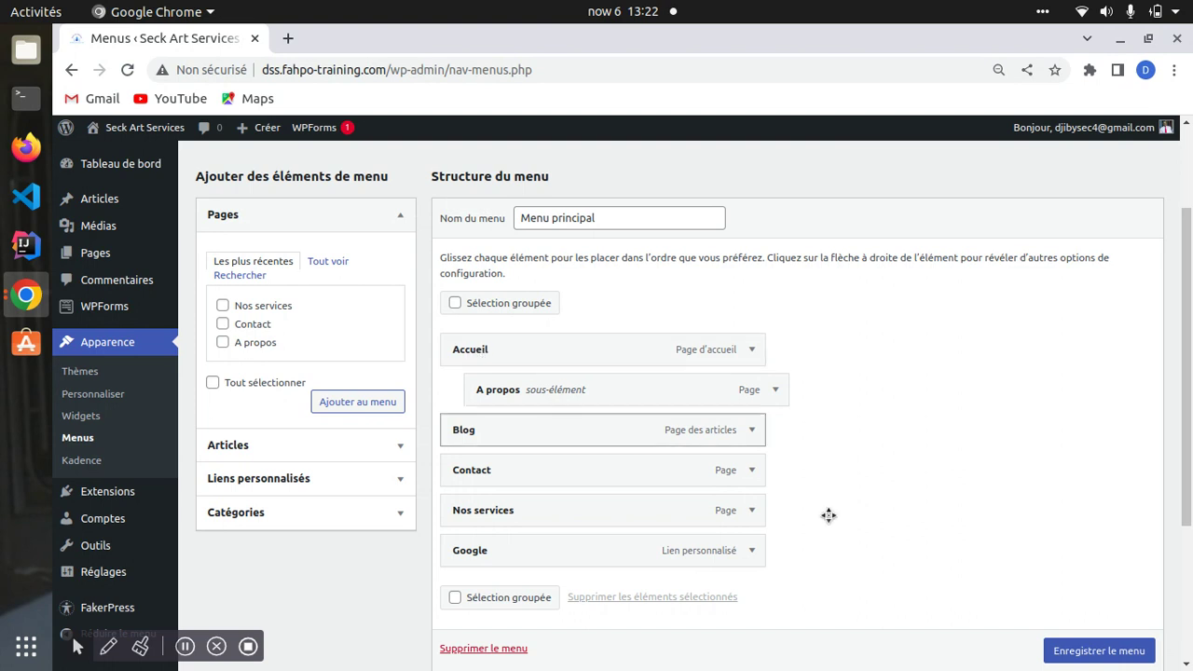
{"action": "scroll", "coordinate": [1137, 647], "scroll_direction": "down", "scroll_amount": 1}
{"action": "left_click", "coordinate": [1137, 650]}
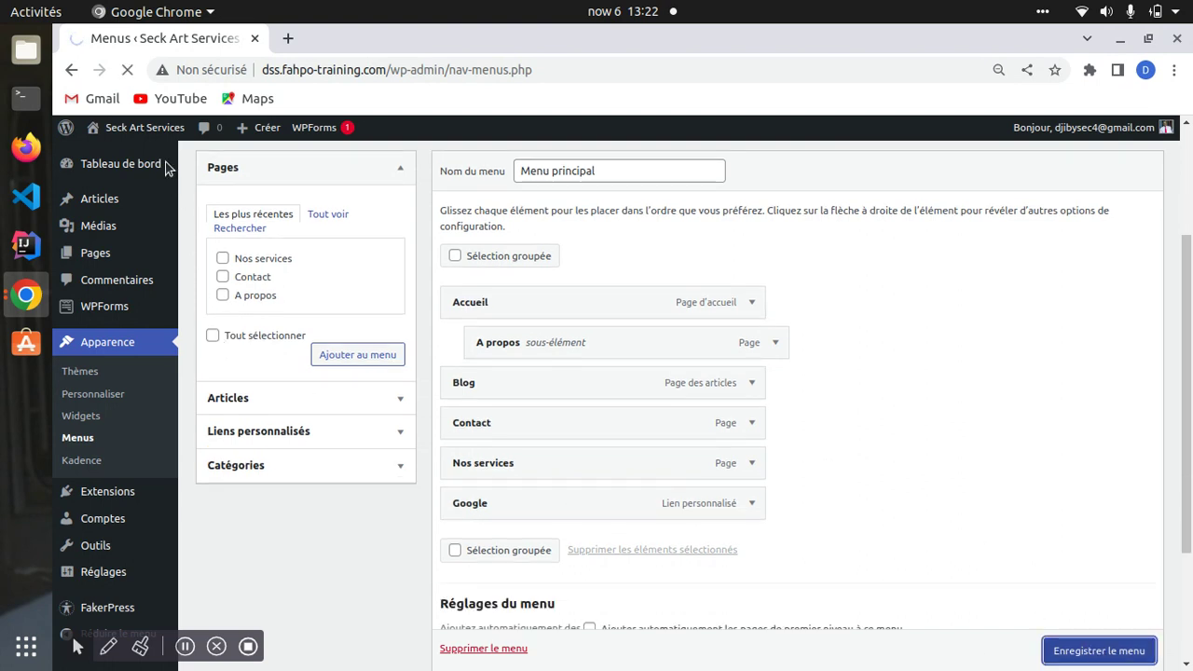
{"action": "left_click", "coordinate": [142, 128]}
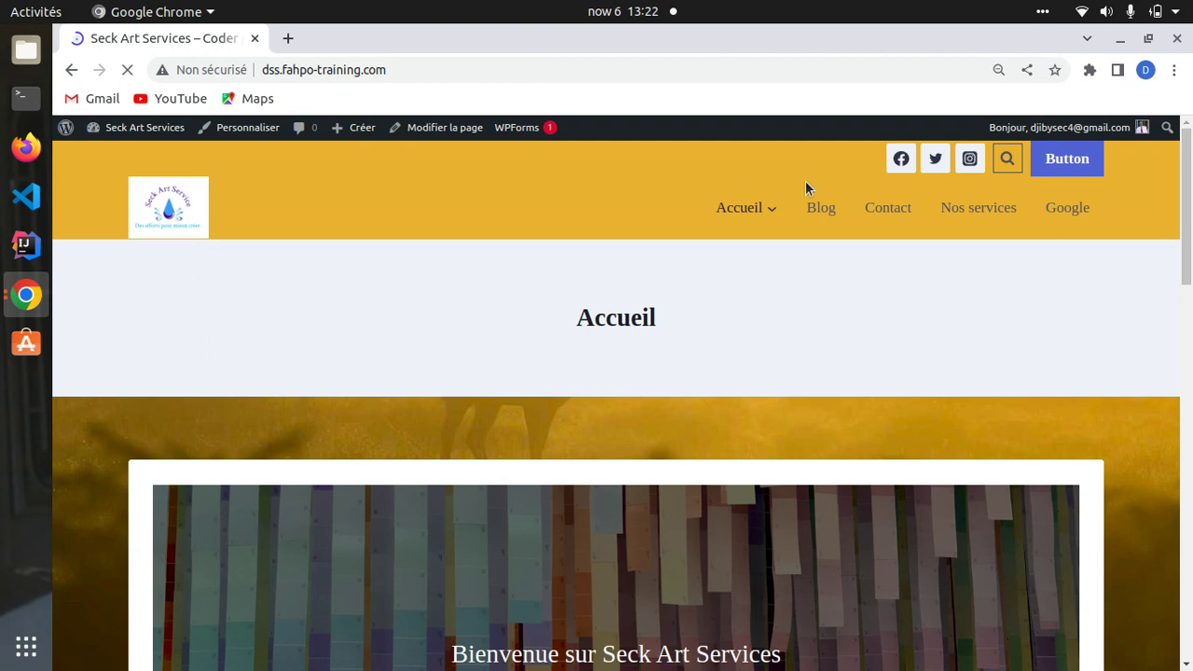
{"action": "mouse_move", "coordinate": [767, 236]}
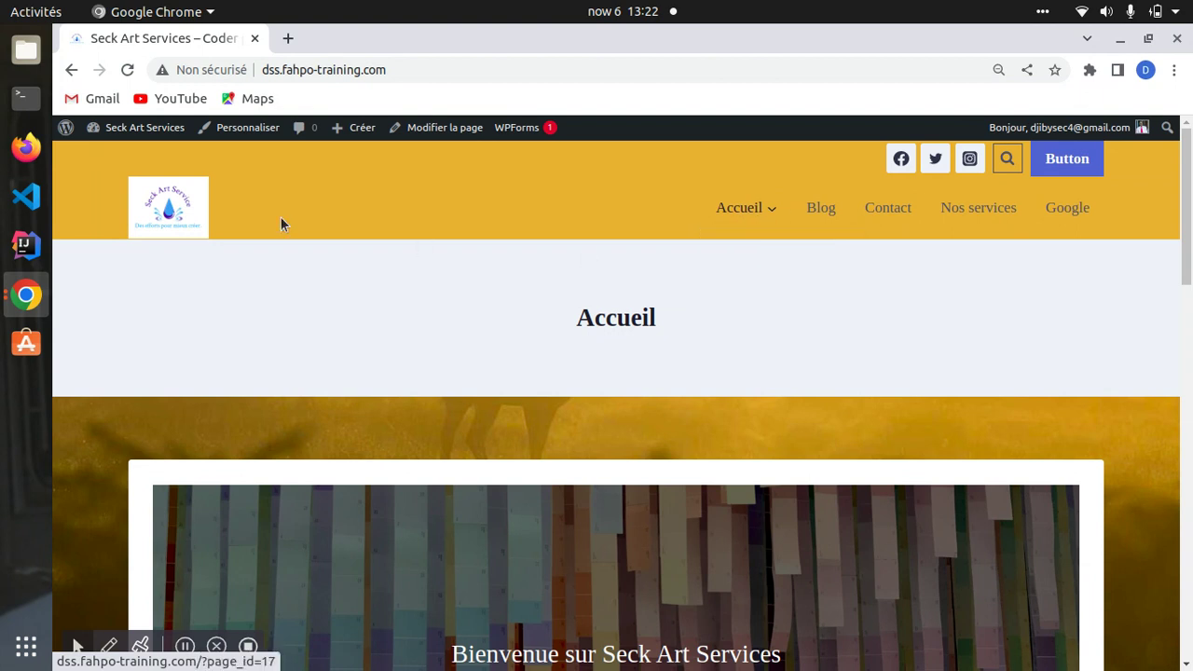
Step: Reopen the theme customizer for the home page and open the Header settings
{"action": "left_click", "coordinate": [250, 148]}
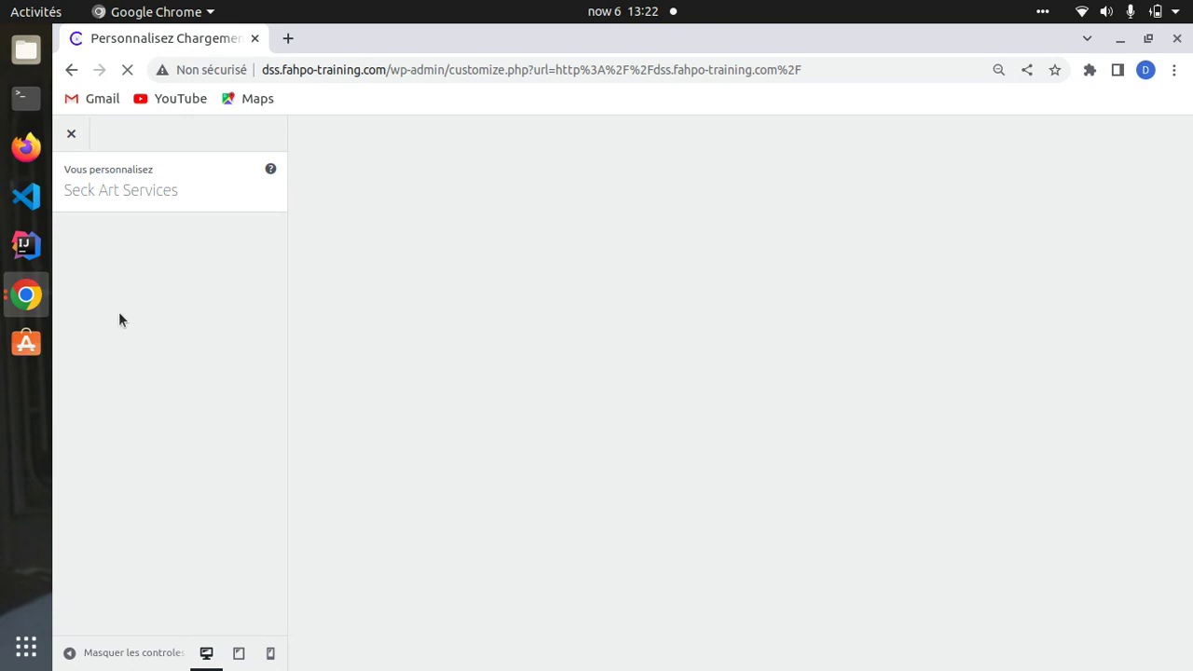
{"action": "left_click", "coordinate": [102, 415]}
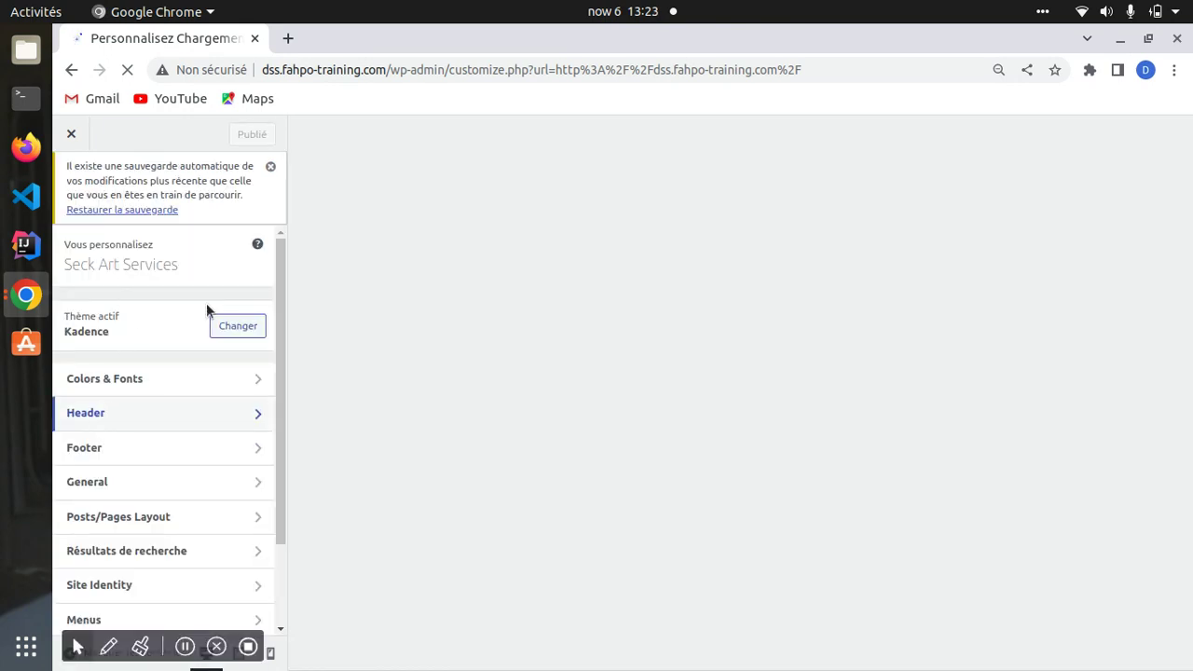
{"action": "scroll", "coordinate": [168, 363], "scroll_direction": "down", "scroll_amount": 3}
{"action": "scroll", "coordinate": [128, 345], "scroll_direction": "up", "scroll_amount": 2}
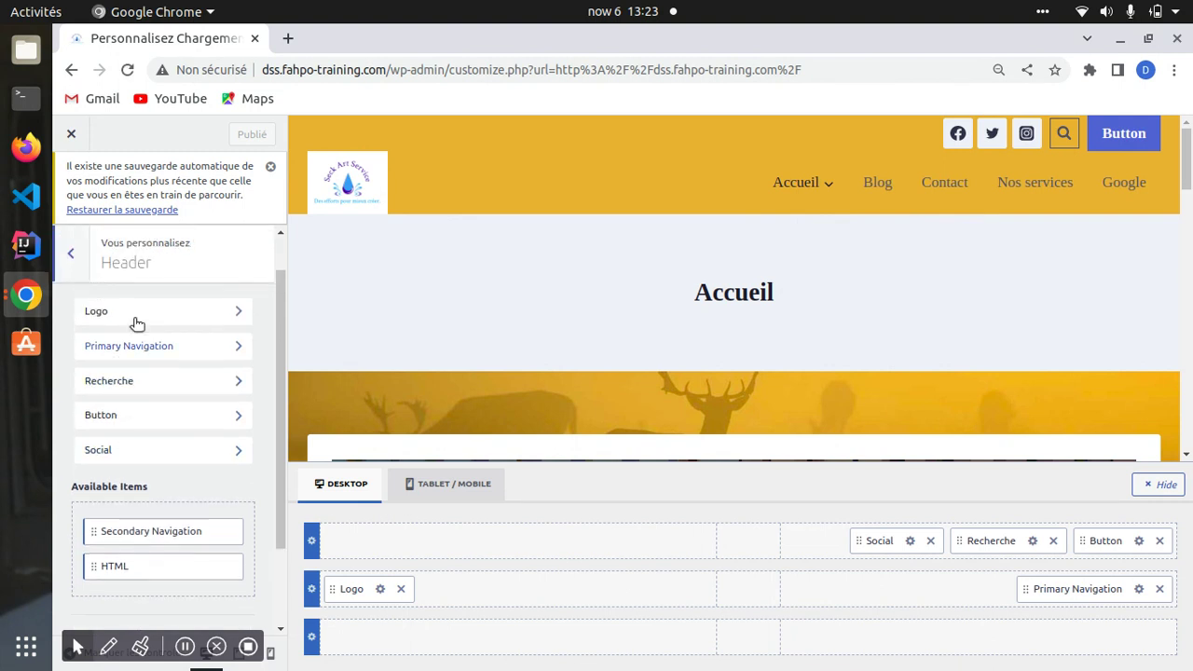
Step: Set the dropdown width to 599 px in the Primary Navigation's dropdown options
{"action": "left_click", "coordinate": [239, 346]}
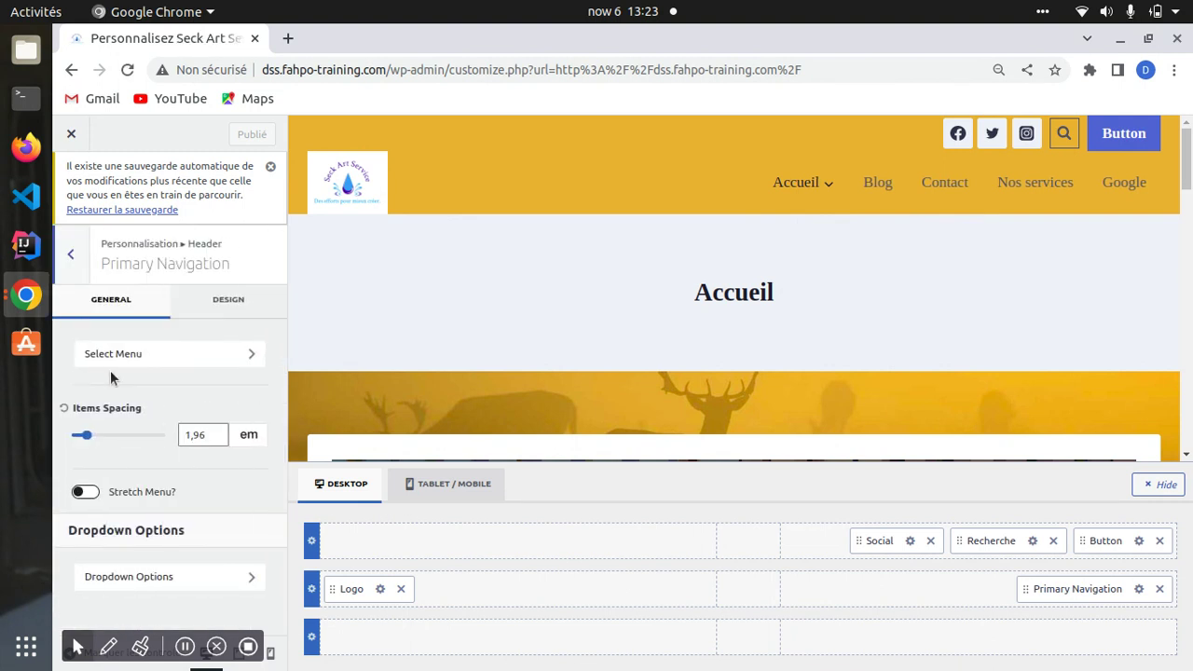
{"action": "left_click", "coordinate": [121, 578]}
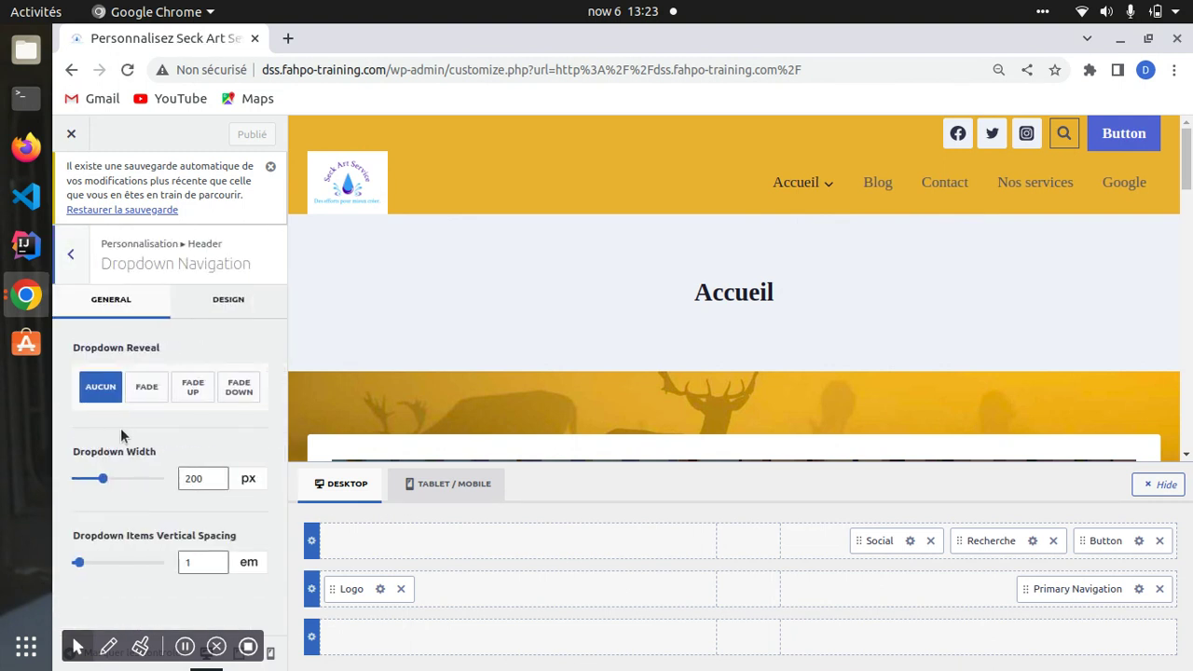
{"action": "left_click_drag", "start_coordinate": [106, 481], "coordinate": [116, 475]}
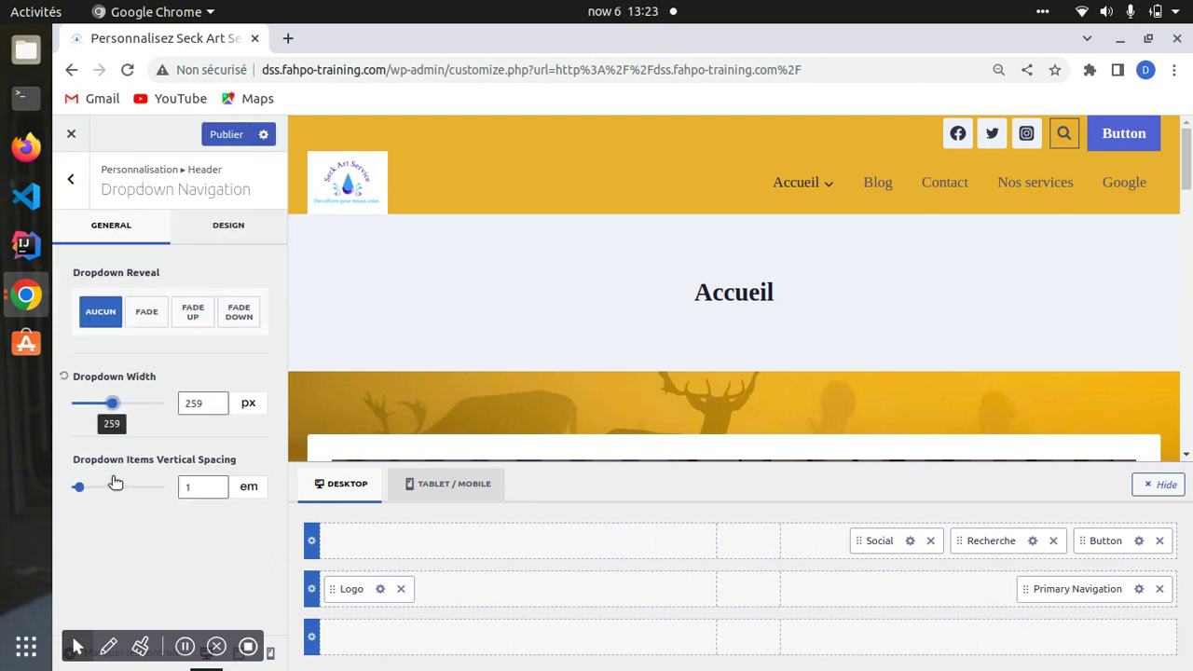
{"action": "left_click_drag", "start_coordinate": [110, 402], "coordinate": [166, 403]}
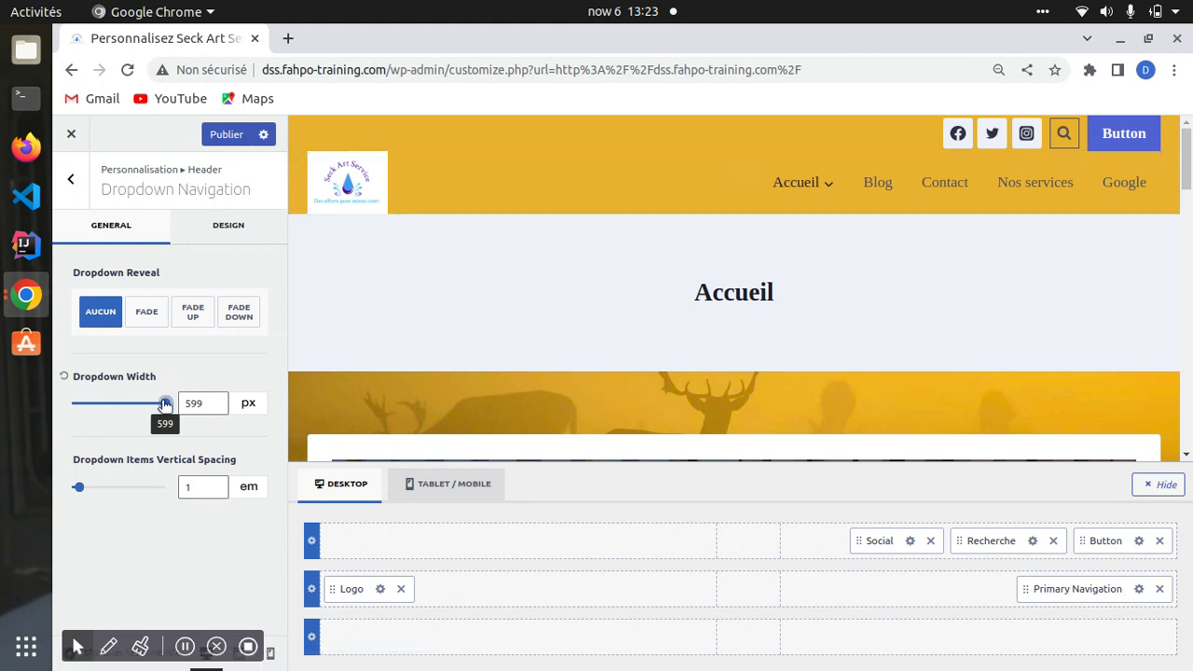
Step: Set the dropdown width to 194 px and check the Accueil dropdown in the site preview
{"action": "left_click_drag", "start_coordinate": [165, 405], "coordinate": [132, 411]}
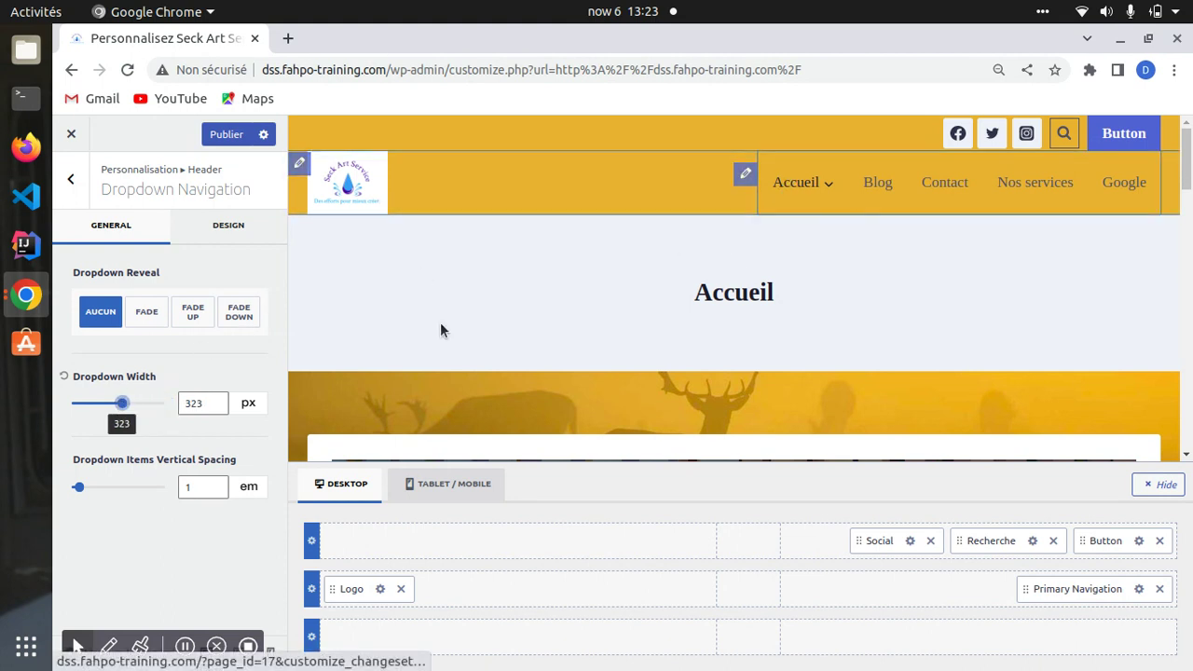
{"action": "mouse_move", "coordinate": [121, 410]}
{"action": "left_mouse_down"}
{"action": "mouse_move", "coordinate": [85, 404]}
{"action": "mouse_move", "coordinate": [148, 404]}
{"action": "mouse_move", "coordinate": [82, 410]}
{"action": "mouse_move", "coordinate": [102, 402]}
{"action": "left_mouse_up"}
{"action": "mouse_move", "coordinate": [793, 187]}
{"action": "mouse_move", "coordinate": [849, 182]}
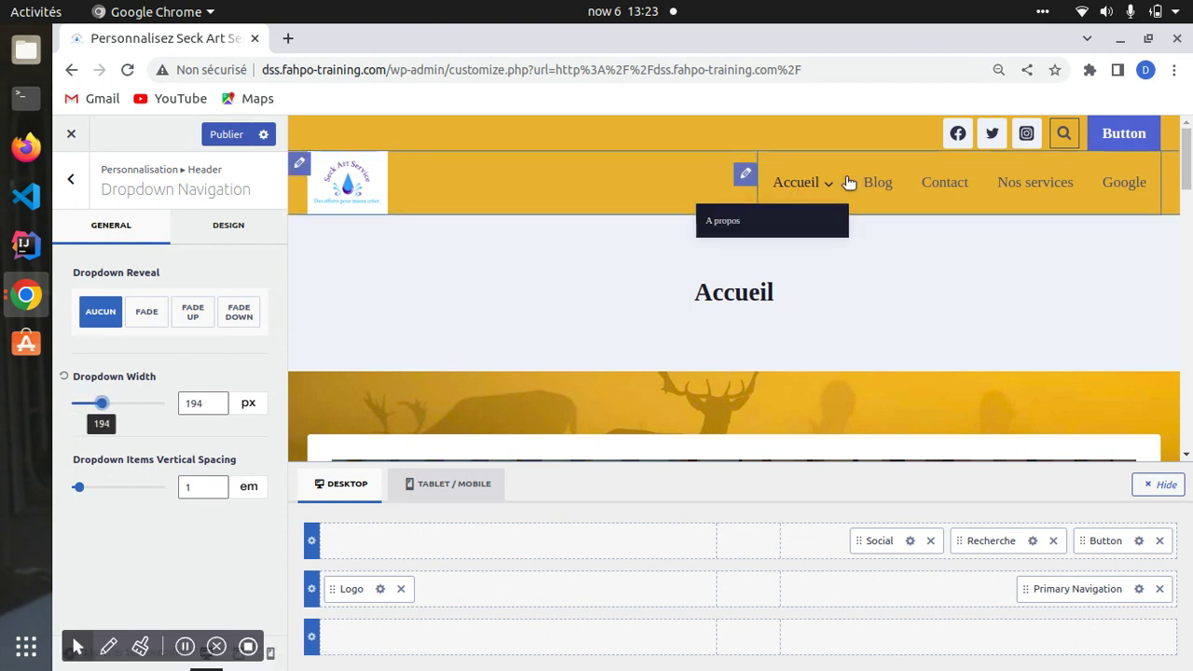
Step: Set the dropdown items' vertical spacing to 2.73 em and leave the customizer without publishing
{"action": "left_click_drag", "start_coordinate": [77, 488], "coordinate": [159, 487]}
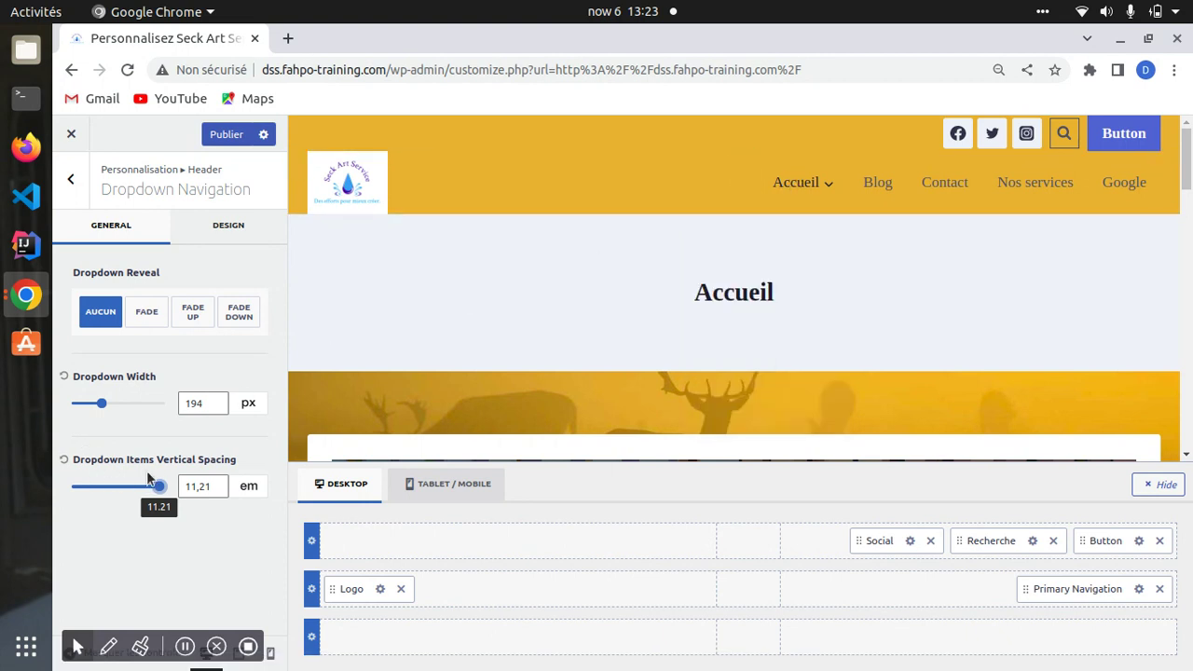
{"action": "left_click_drag", "start_coordinate": [160, 489], "coordinate": [92, 487]}
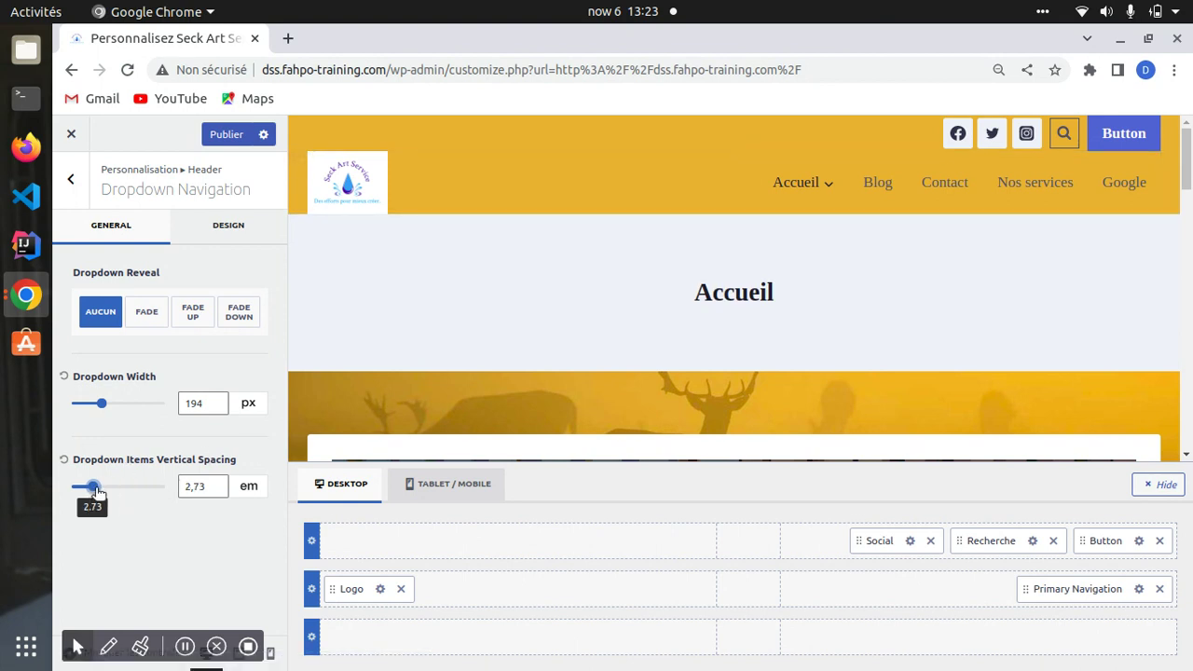
{"action": "left_click", "coordinate": [72, 135]}
{"action": "left_click", "coordinate": [776, 197]}
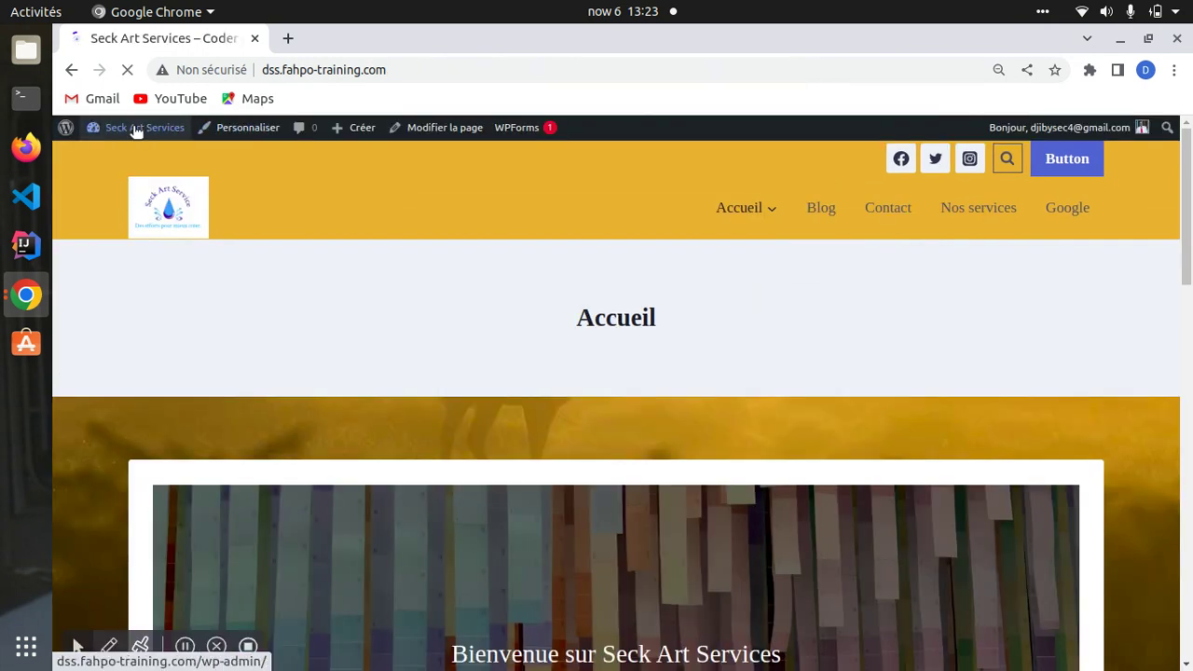
Step: Move A propos back to a top-level item in Menu principal, save the menu and return to the site's home page
{"action": "left_click", "coordinate": [135, 130]}
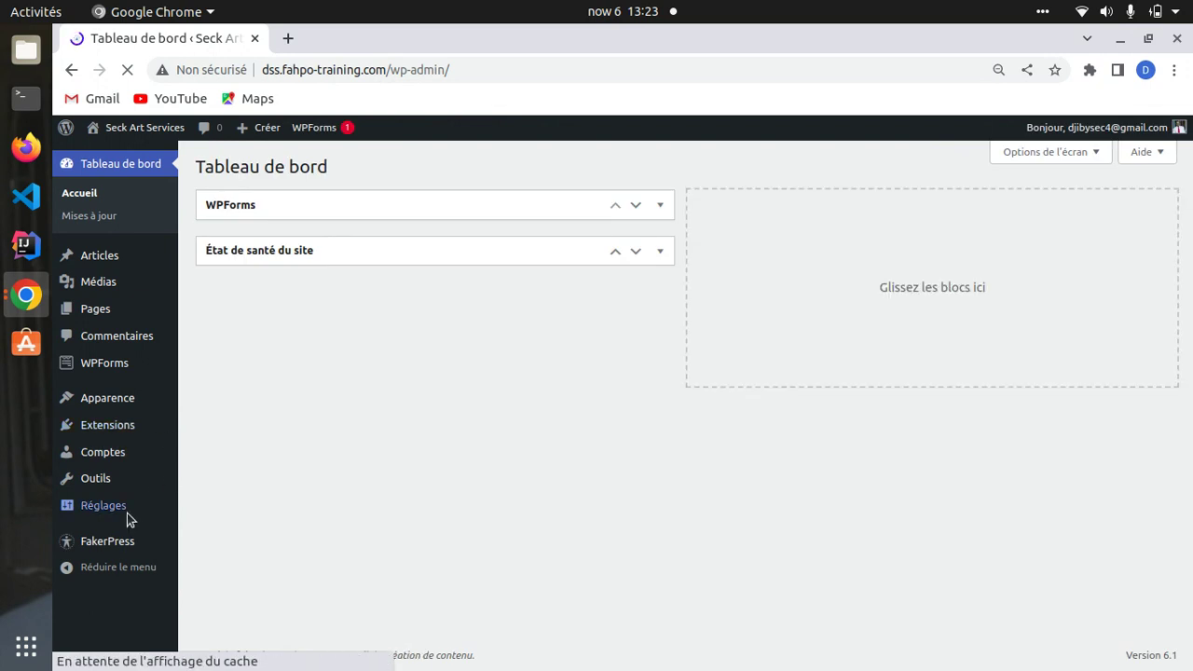
{"action": "mouse_move", "coordinate": [106, 399]}
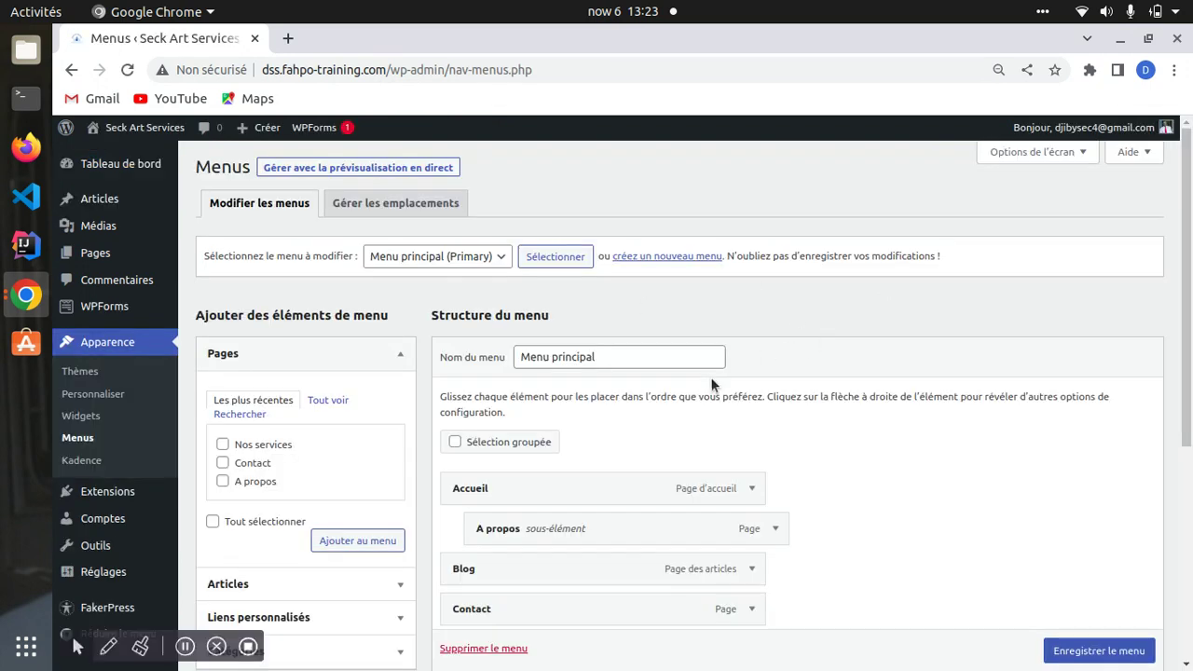
{"action": "left_click_drag", "start_coordinate": [489, 530], "coordinate": [494, 531]}
{"action": "left_click", "coordinate": [1109, 651]}
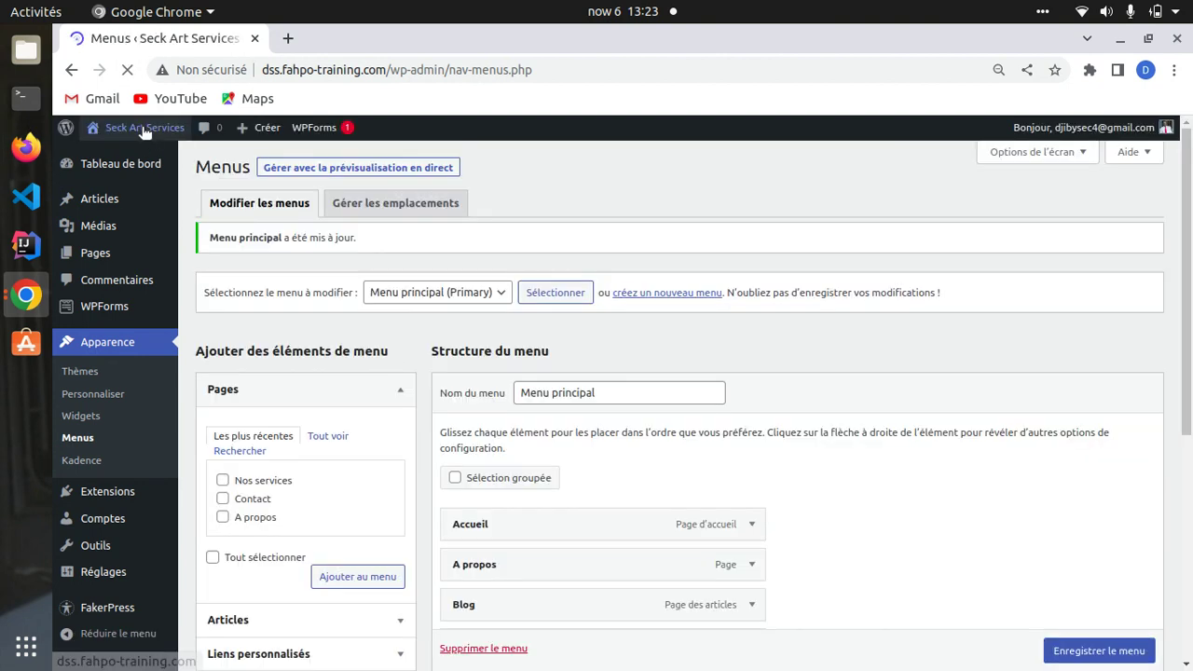
{"action": "left_click", "coordinate": [139, 127]}
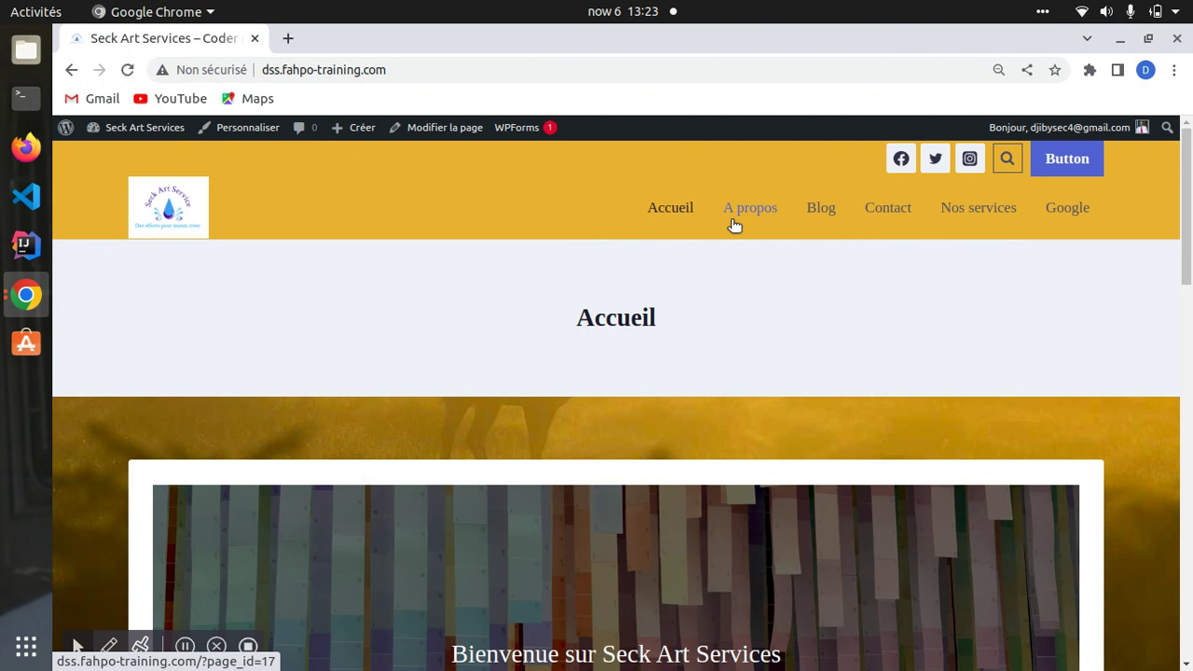
Step: Reopen the theme customizer, open the Header's Recherche settings and try the thin search icon before restoring the bold one
{"action": "left_click", "coordinate": [250, 129]}
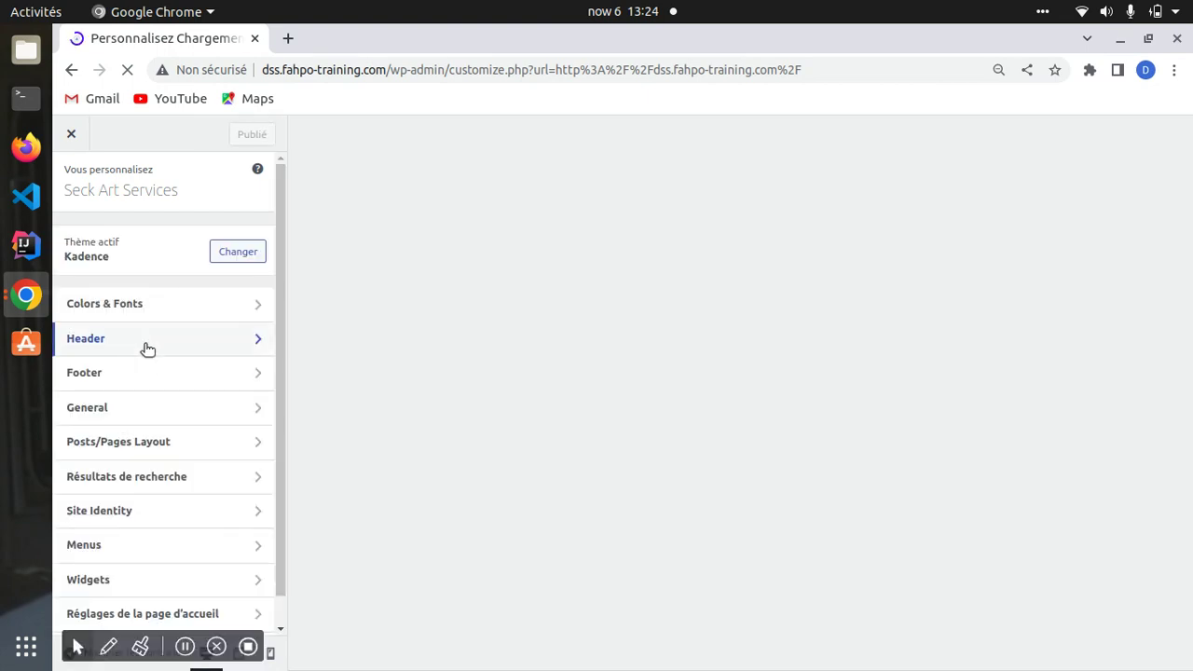
{"action": "left_click", "coordinate": [147, 348]}
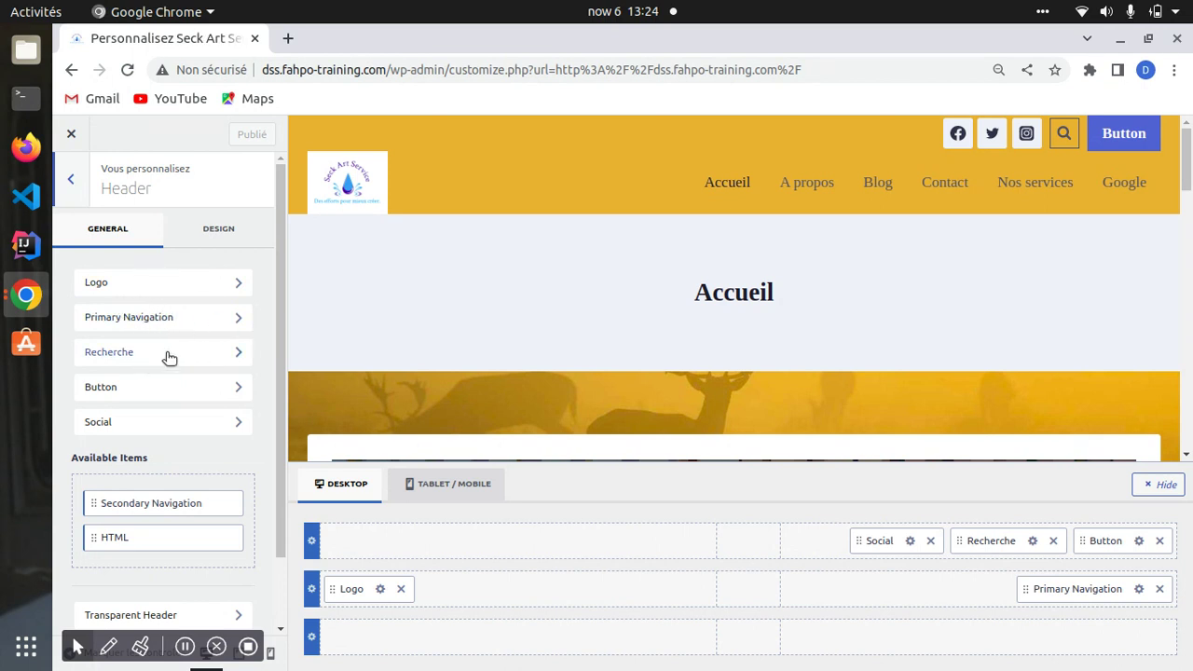
{"action": "left_click", "coordinate": [233, 353]}
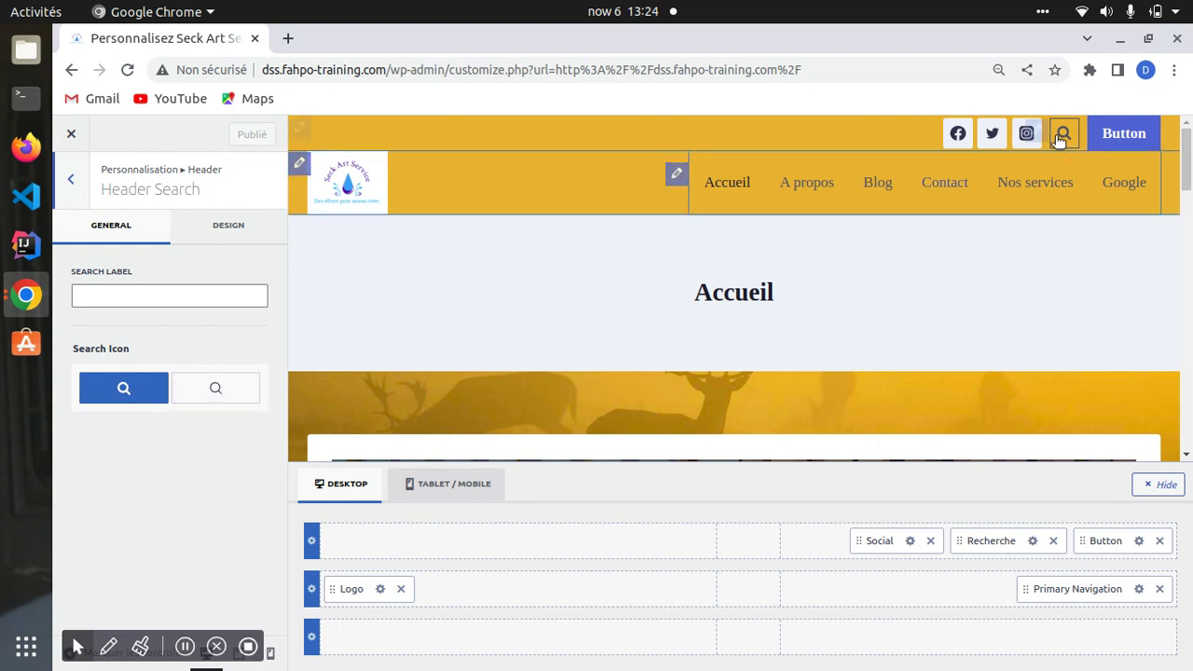
{"action": "left_click", "coordinate": [190, 389]}
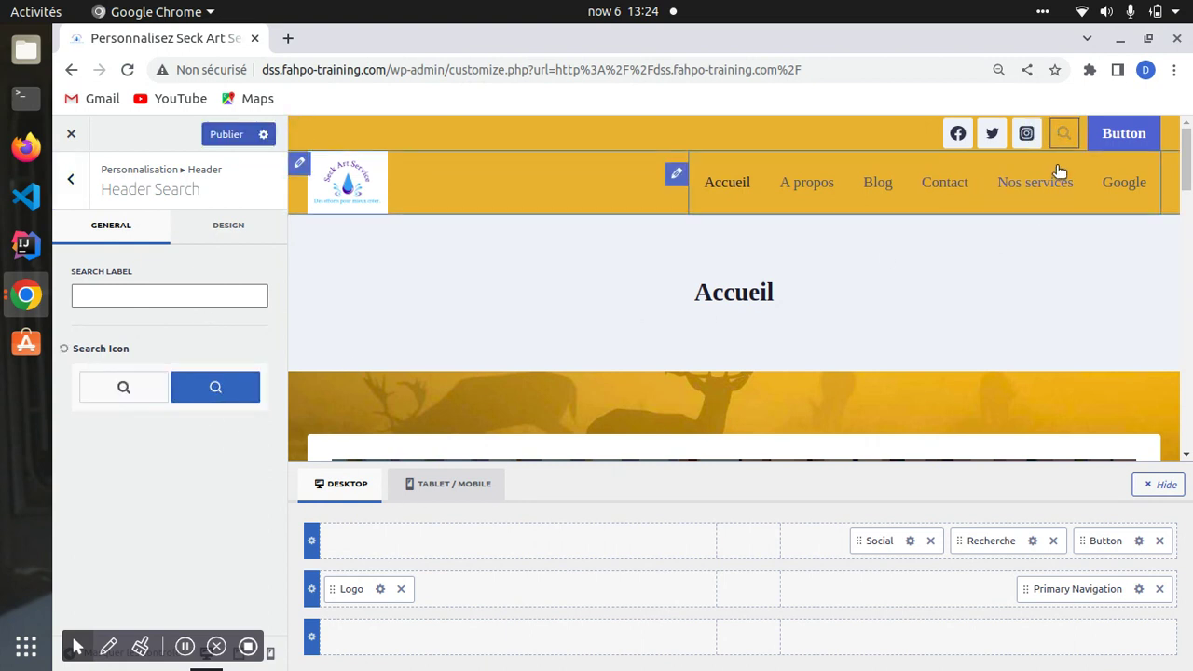
{"action": "left_click", "coordinate": [124, 388]}
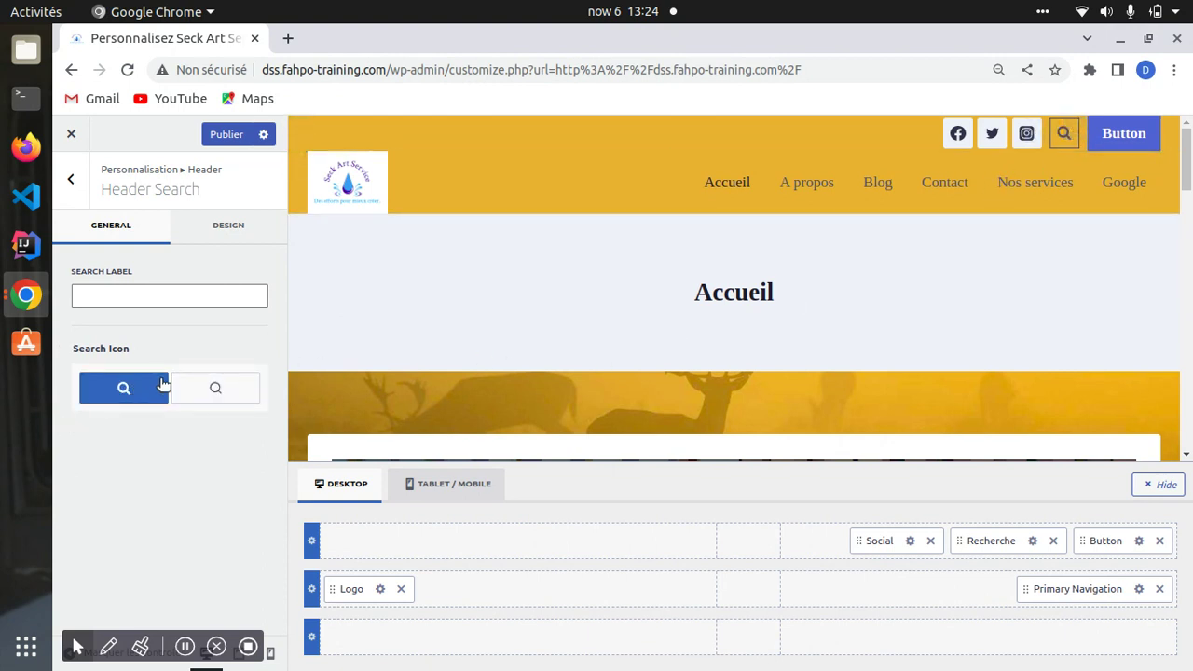
Step: Set the header search label to "Rechercher"
{"action": "left_click", "coordinate": [158, 295]}
{"action": "type", "text": "R"}
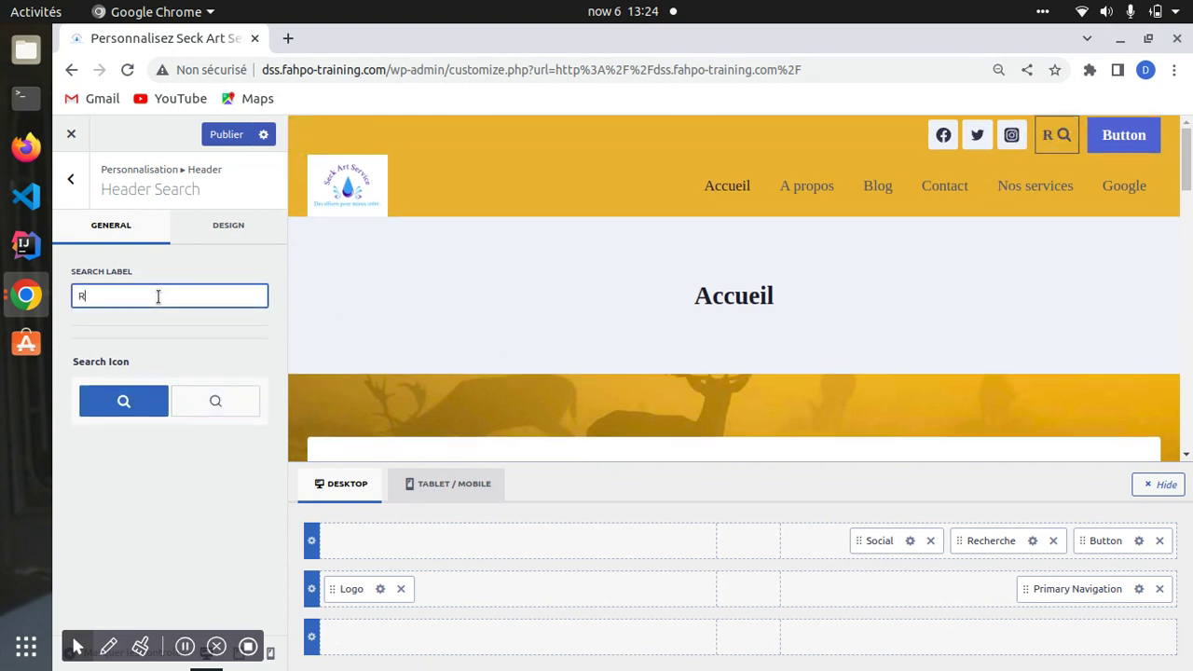
{"action": "type", "text": "echerchrt"}
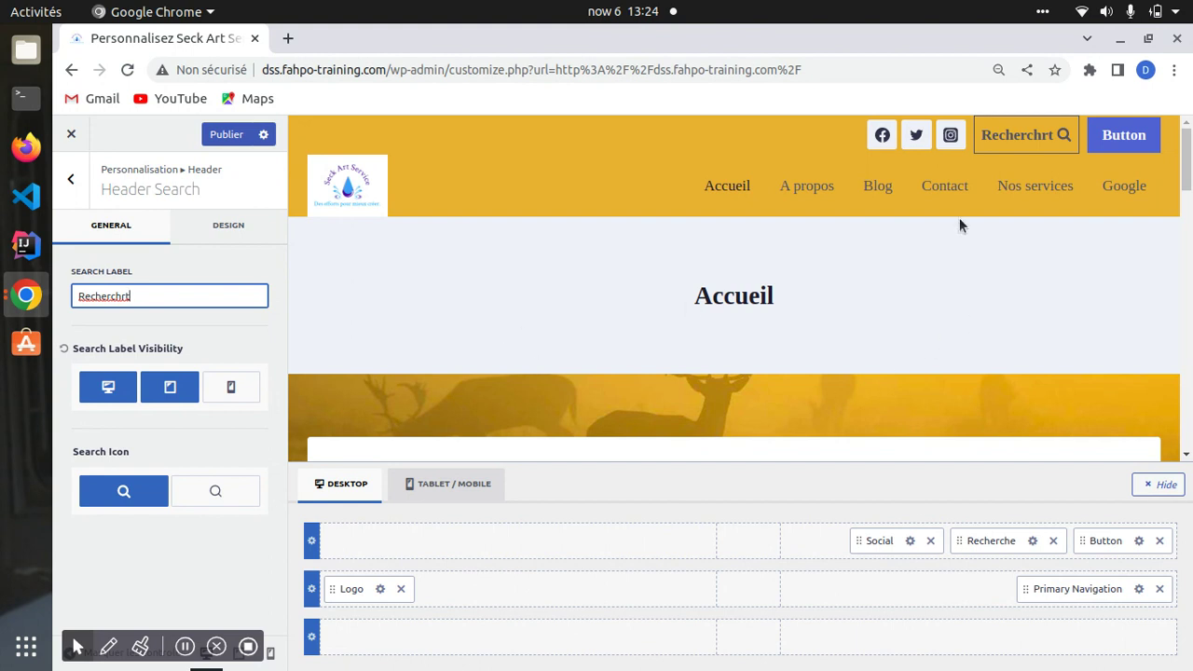
{"action": "key", "text": "BackSpace"}
{"action": "key", "text": "BackSpace"}
{"action": "type", "text": "er"}
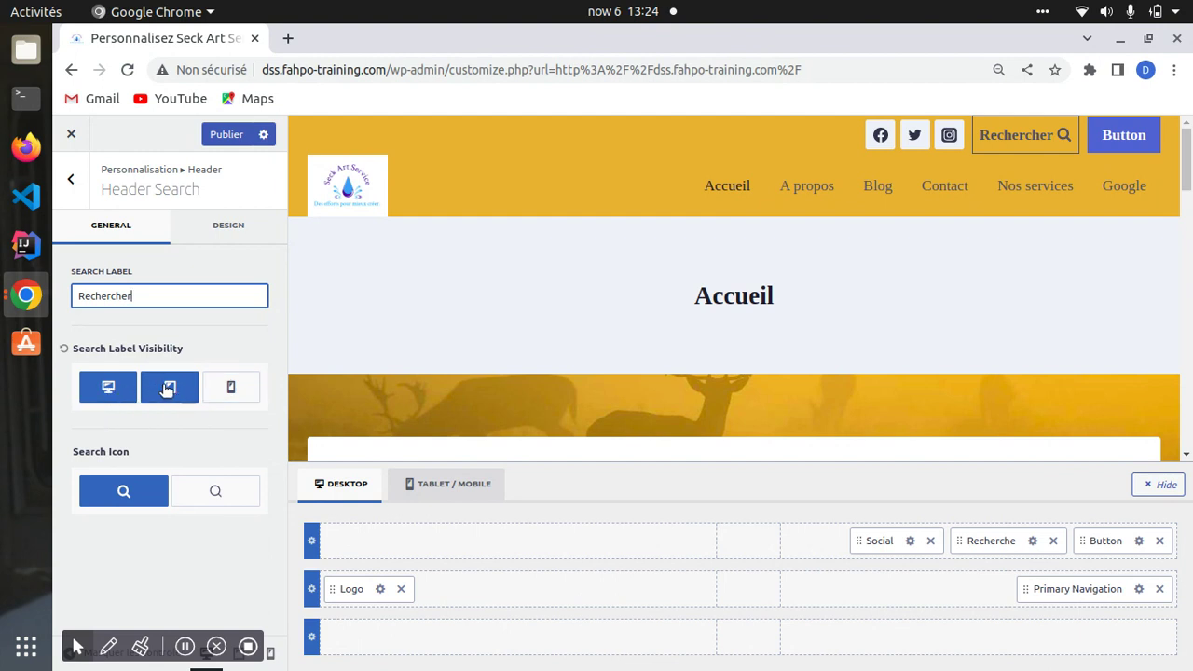
Step: Toggle the search label's mobile visibility on and off, and inspect the navigation menu in the mobile preview
{"action": "left_click", "coordinate": [231, 391]}
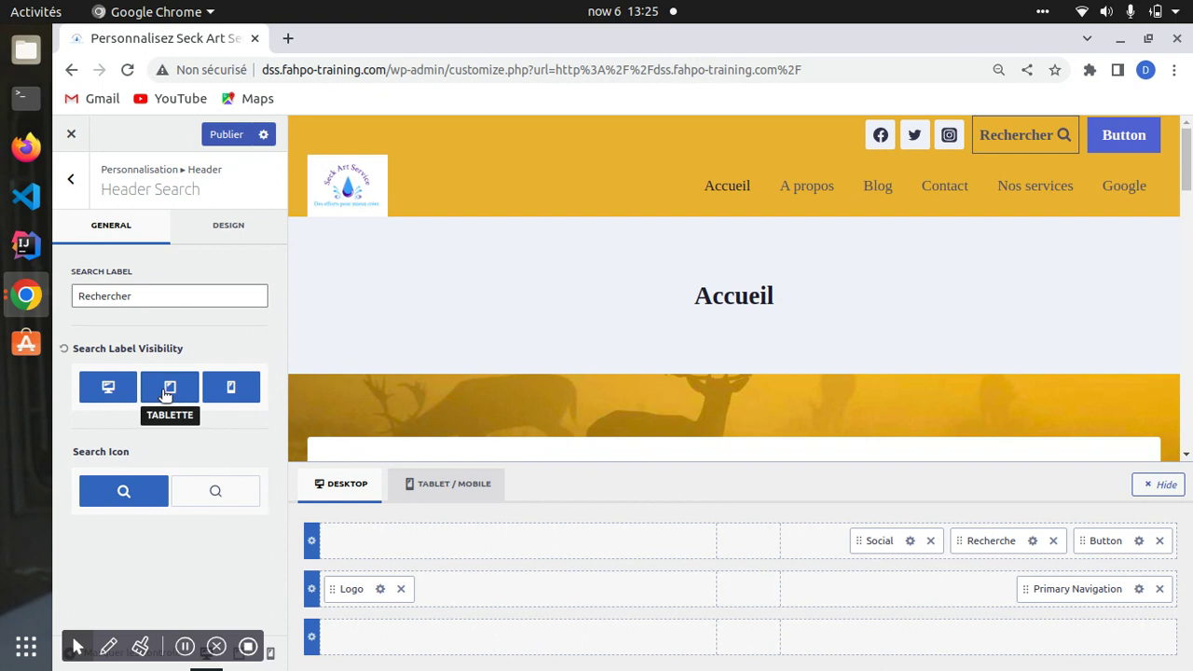
{"action": "left_click", "coordinate": [227, 399]}
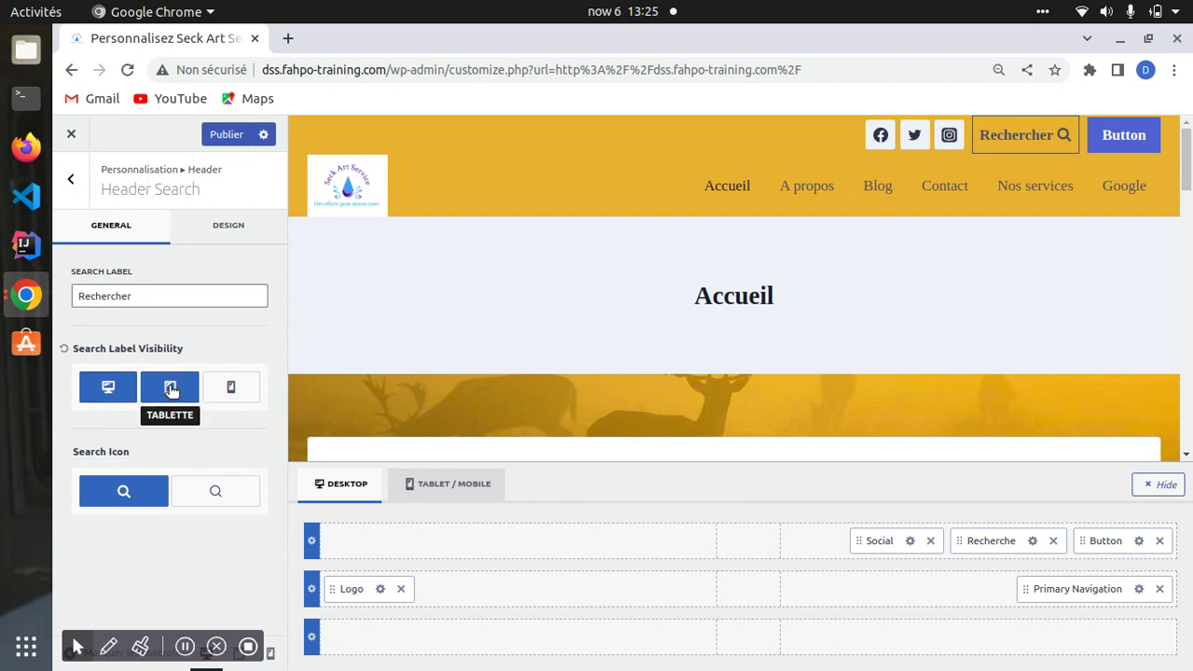
{"action": "left_click", "coordinate": [270, 653]}
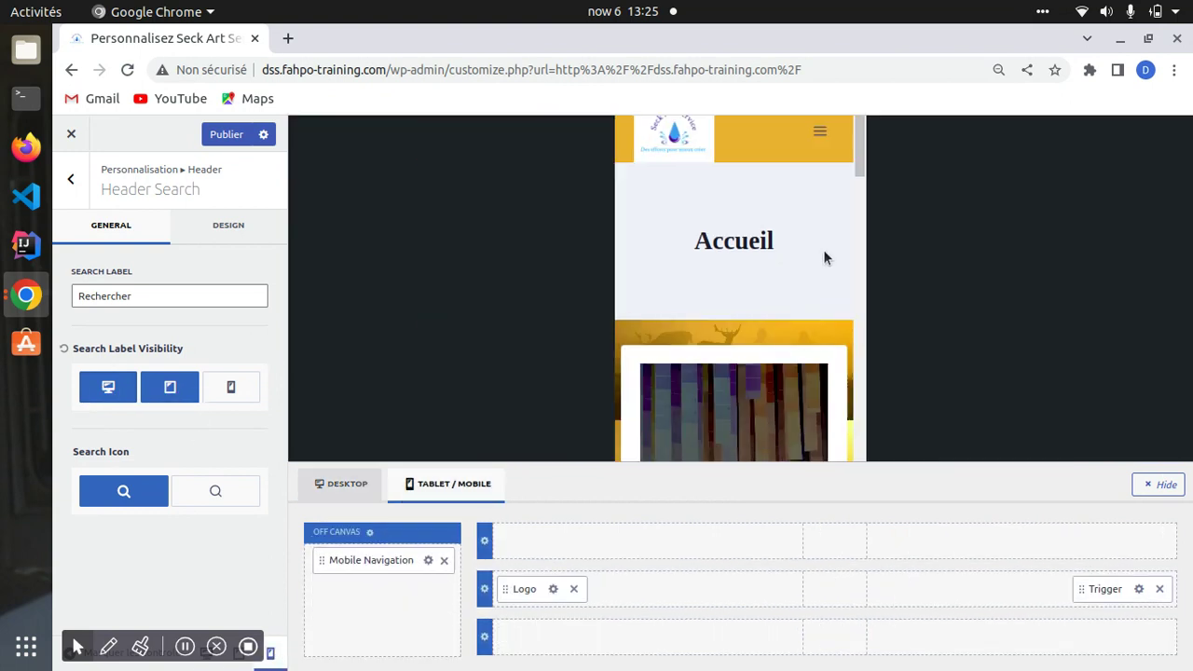
{"action": "left_click", "coordinate": [820, 133]}
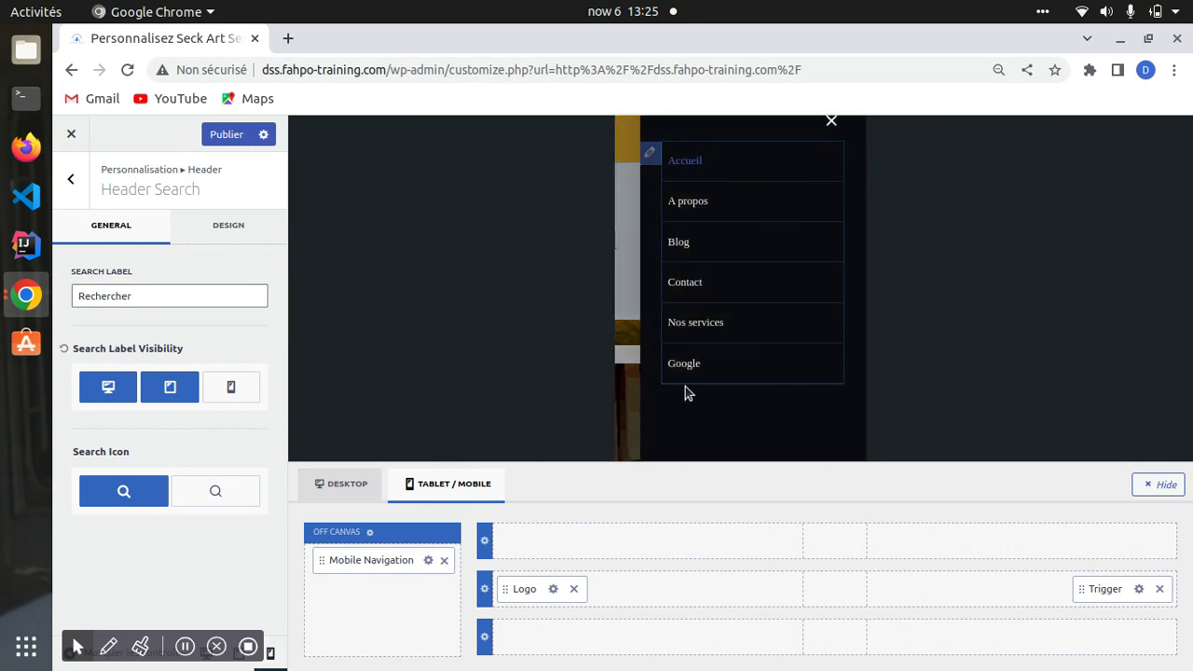
{"action": "left_click", "coordinate": [830, 120]}
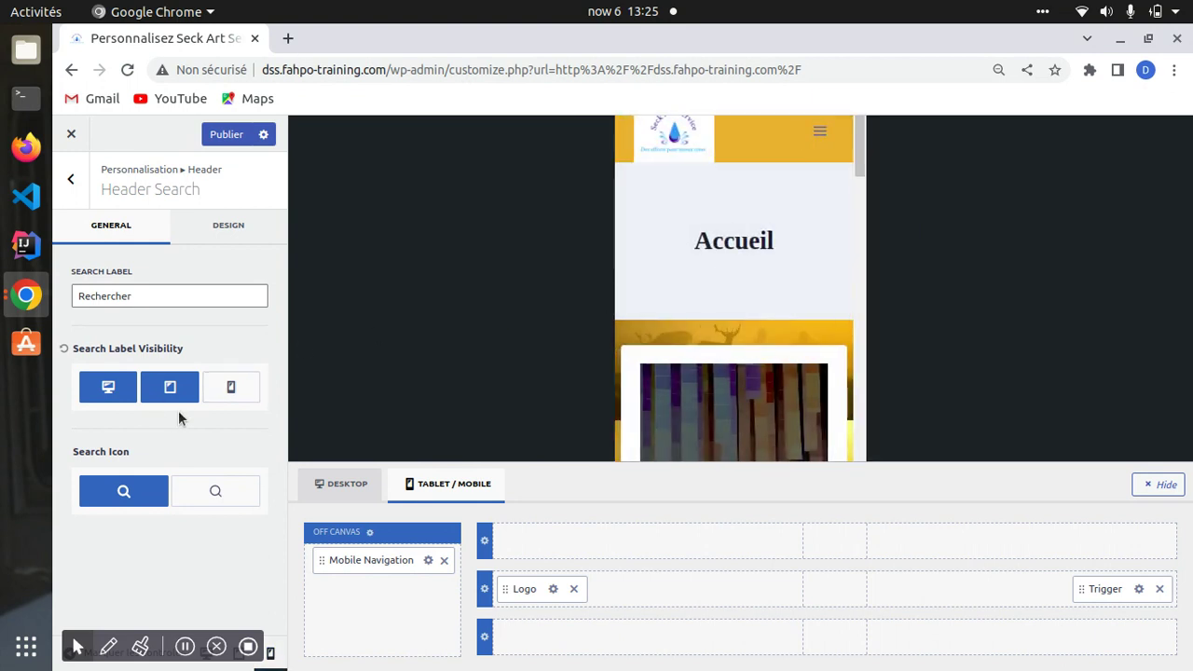
Step: Try showing the search label on mobile, check the mobile menu in the preview and turn the label's mobile visibility off
{"action": "left_click", "coordinate": [240, 389]}
{"action": "left_click", "coordinate": [825, 132]}
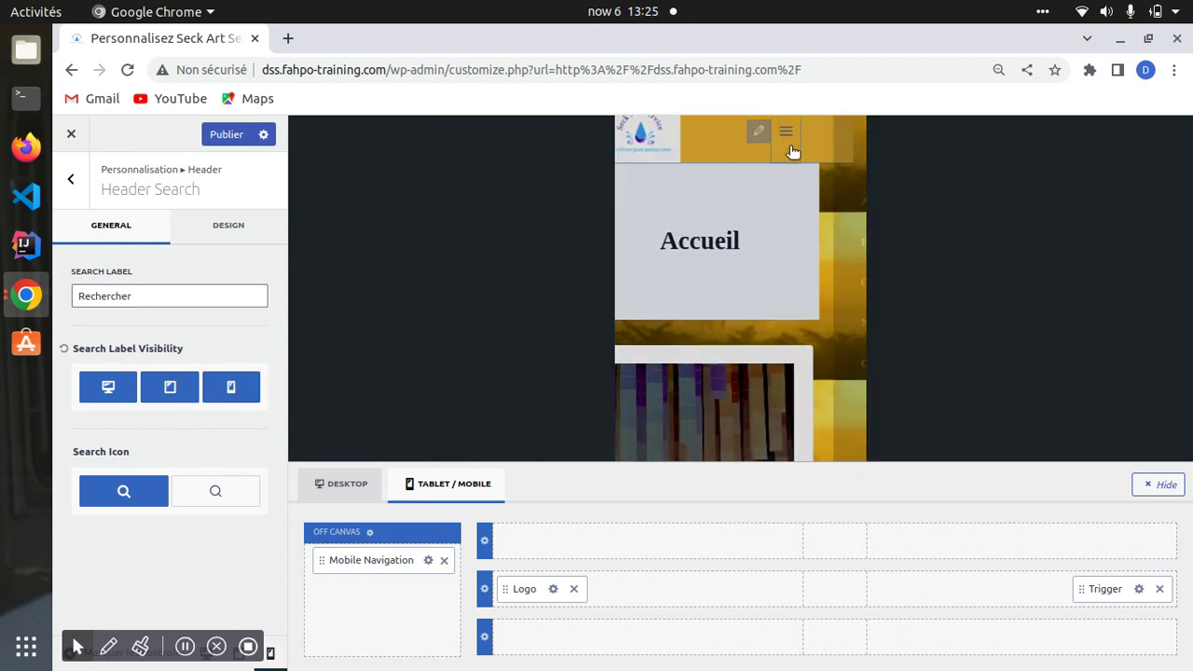
{"action": "left_click", "coordinate": [830, 122]}
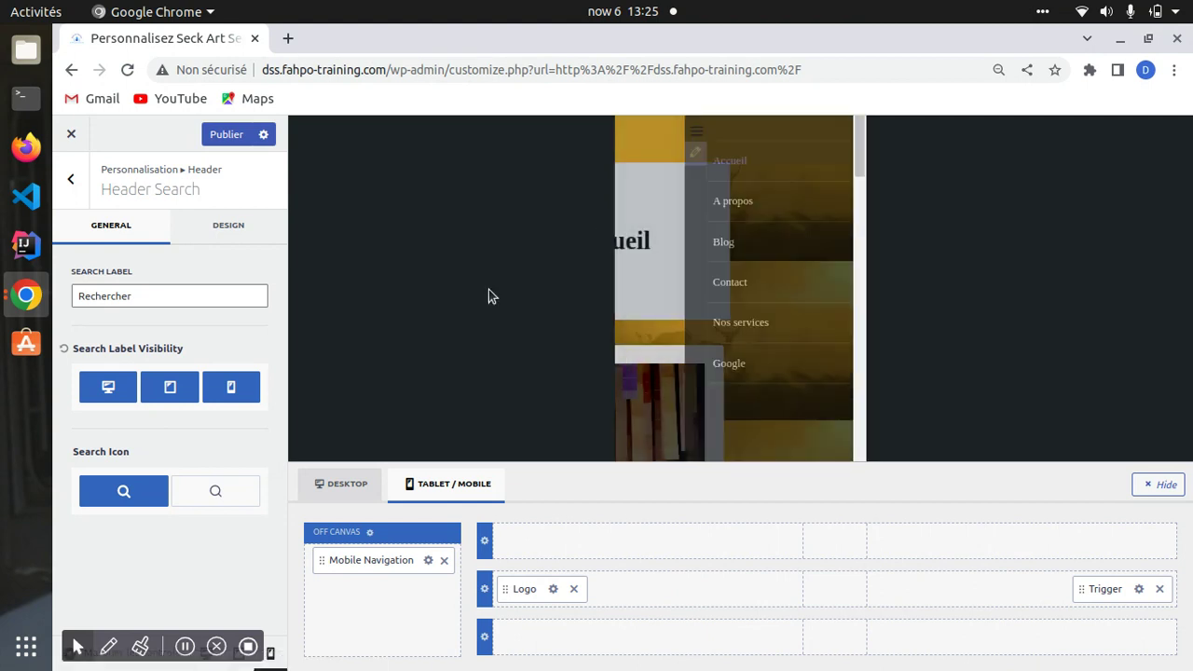
{"action": "left_click", "coordinate": [230, 390]}
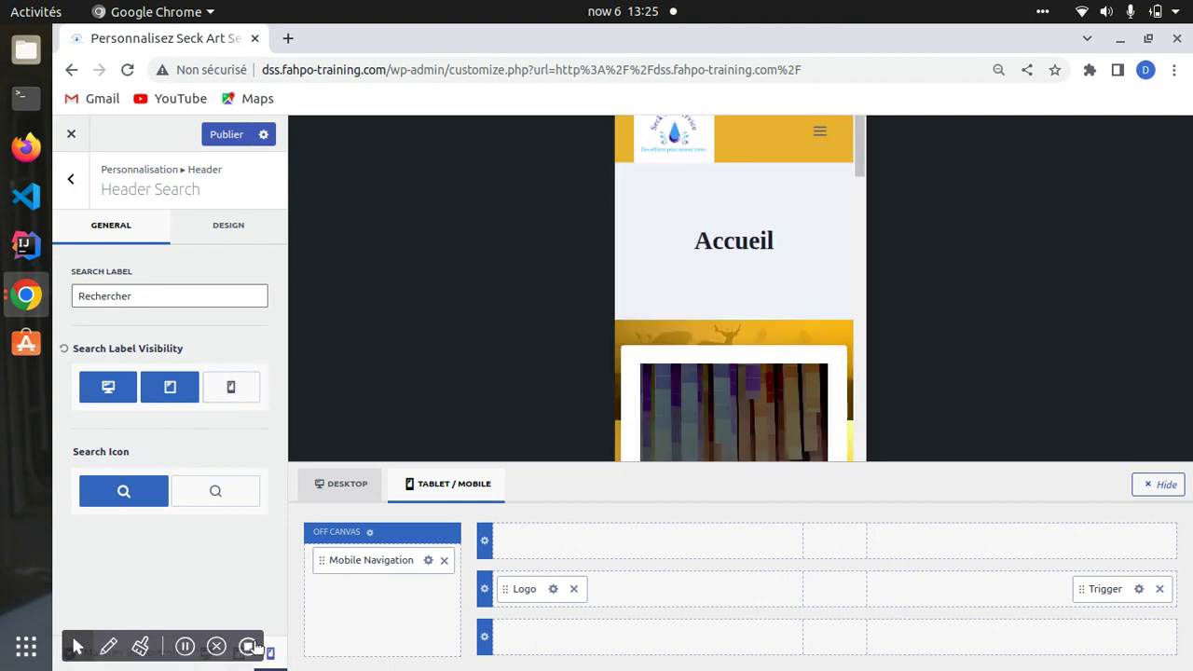